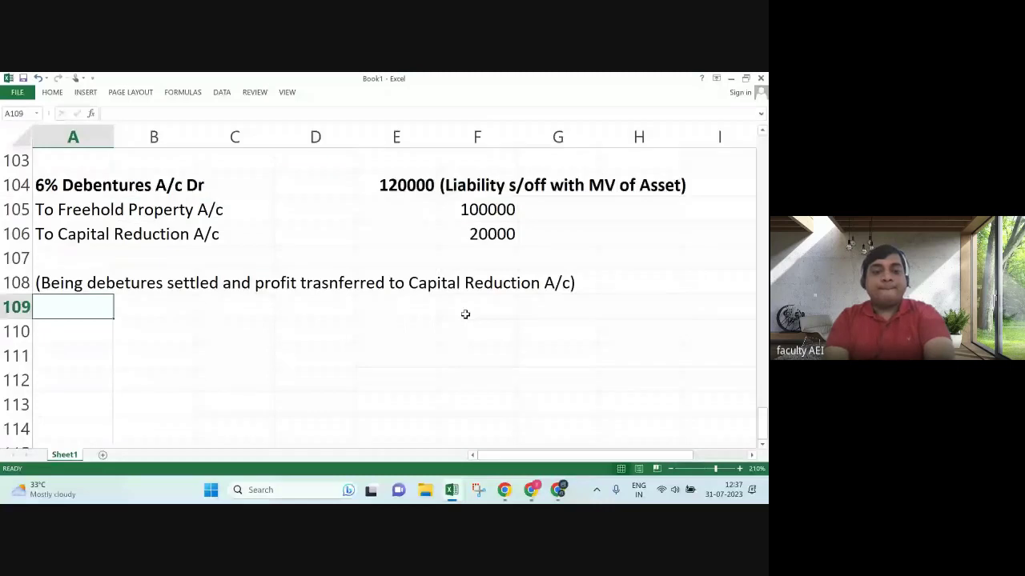
Consult the reorganisation terms in the PDF in Chrome and start a new journal entry in Excel cell A110 with "Capital reduction A/c Dr".
key(alt+Tab)
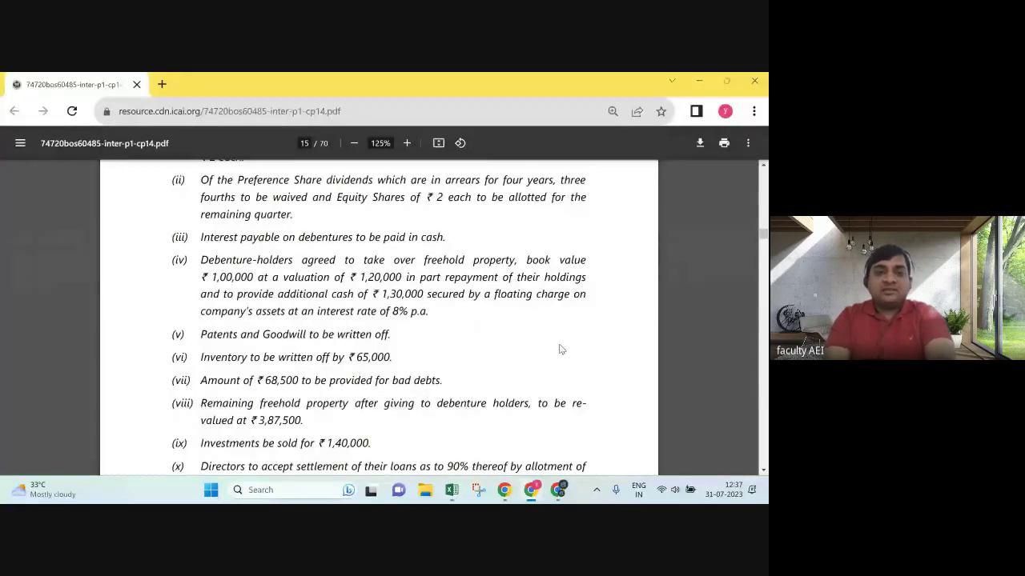
scroll(316, 334, down, 1)
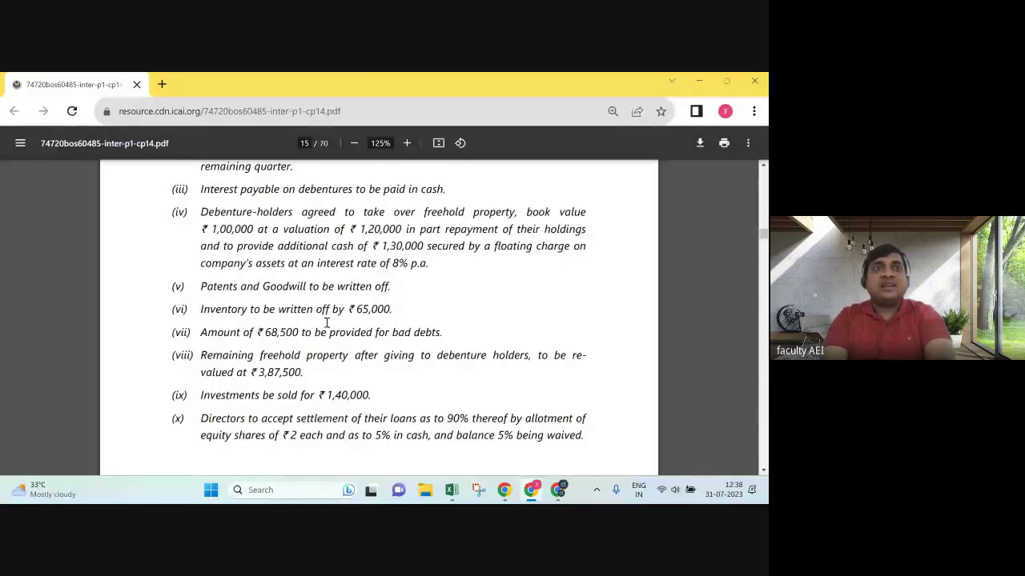
key(alt+Tab)
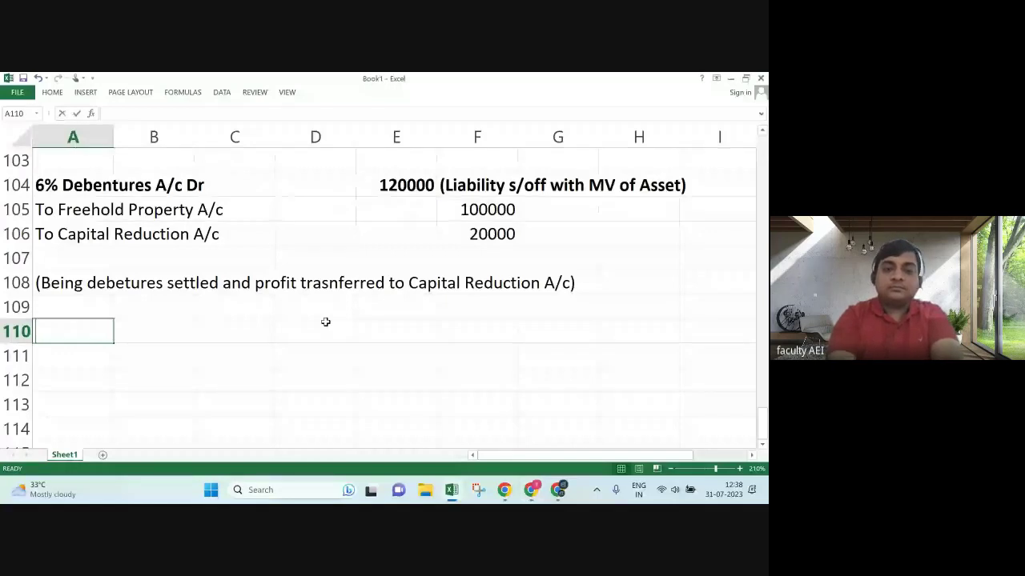
text(Capital )
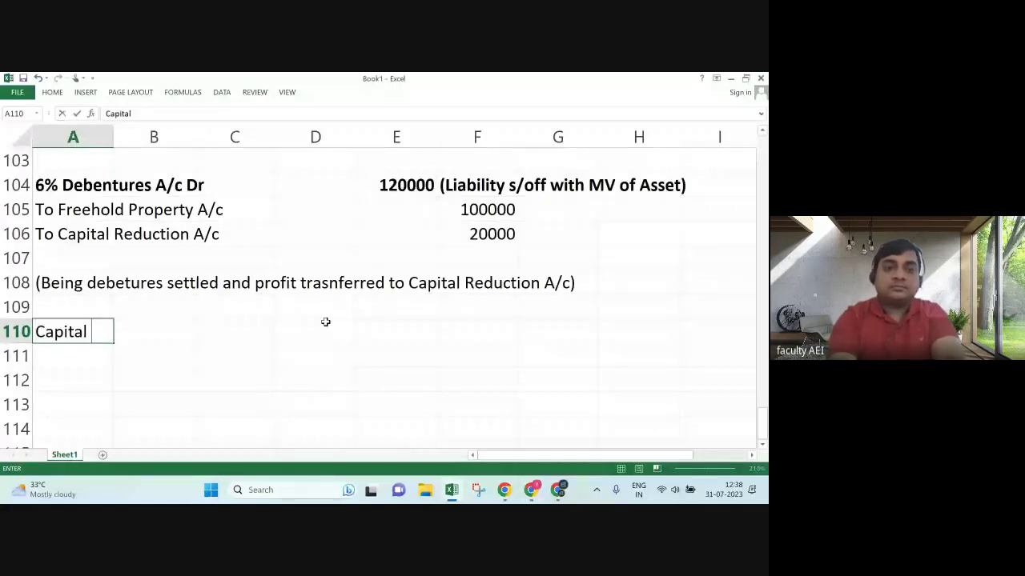
text(red)
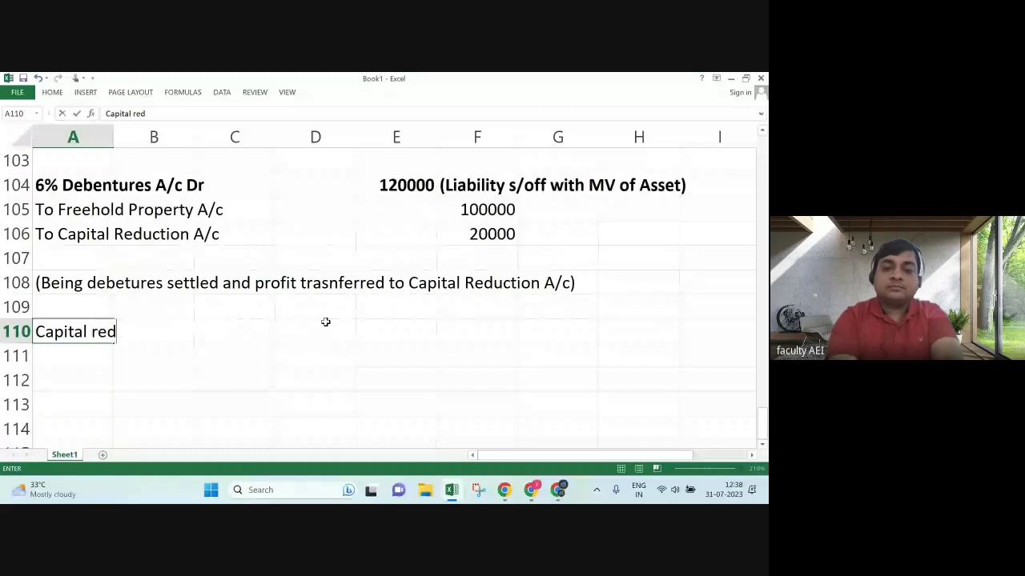
text(uction A/c Dr)
key(Return)
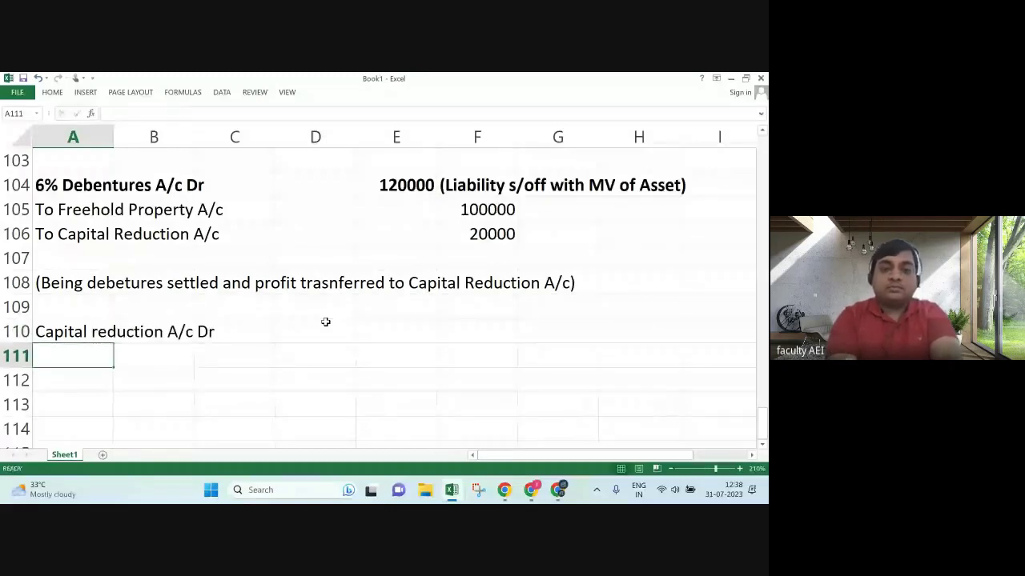
Add the credit lines "To Patents A/c" in A111 and "To Goodwill A/c" in A112.
text(To Patents)
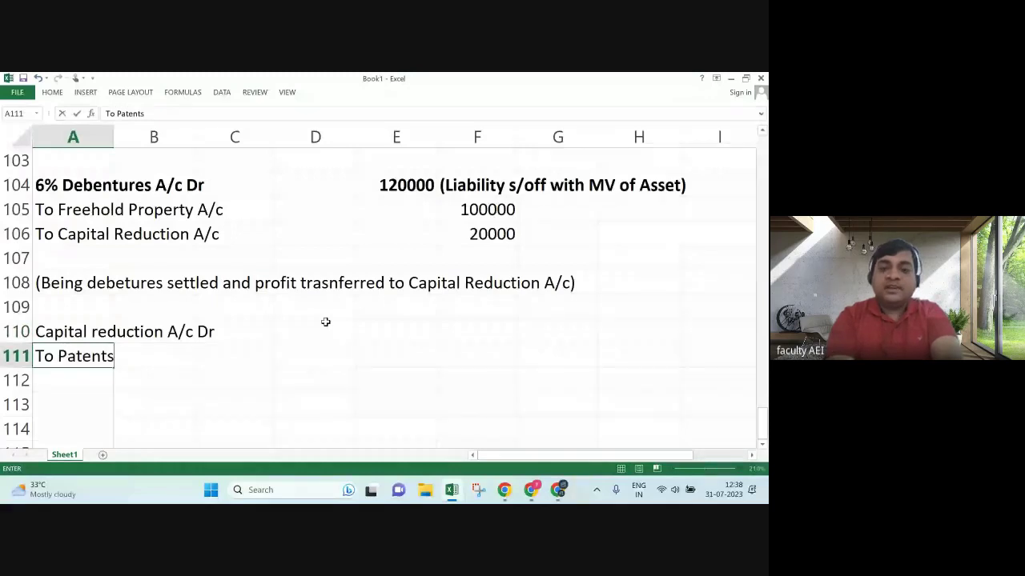
text( A/c)
key(ctrl+Return)
key(Down)
text(To P)
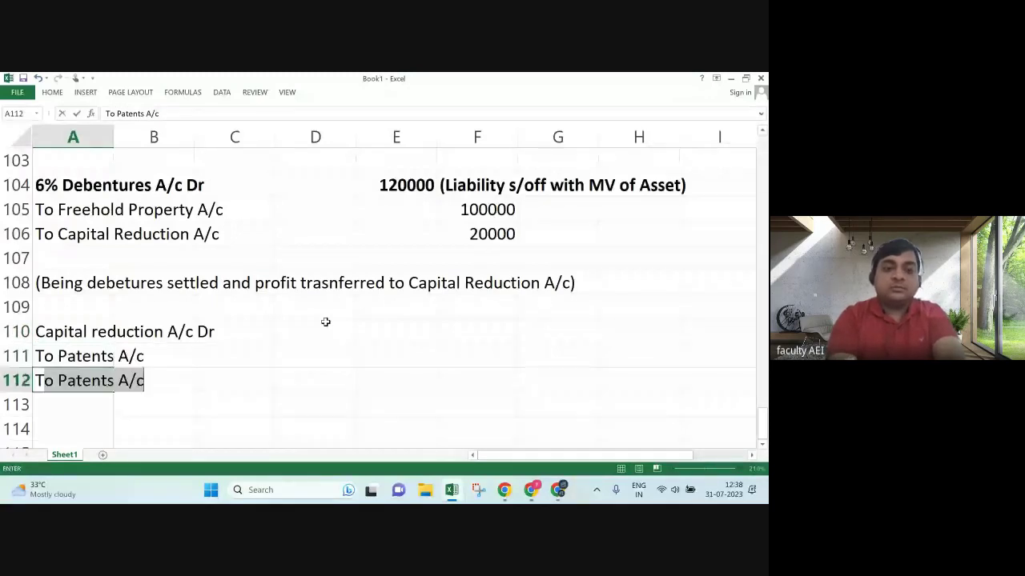
key(BackSpace)
key(BackSpace)
text(Good)
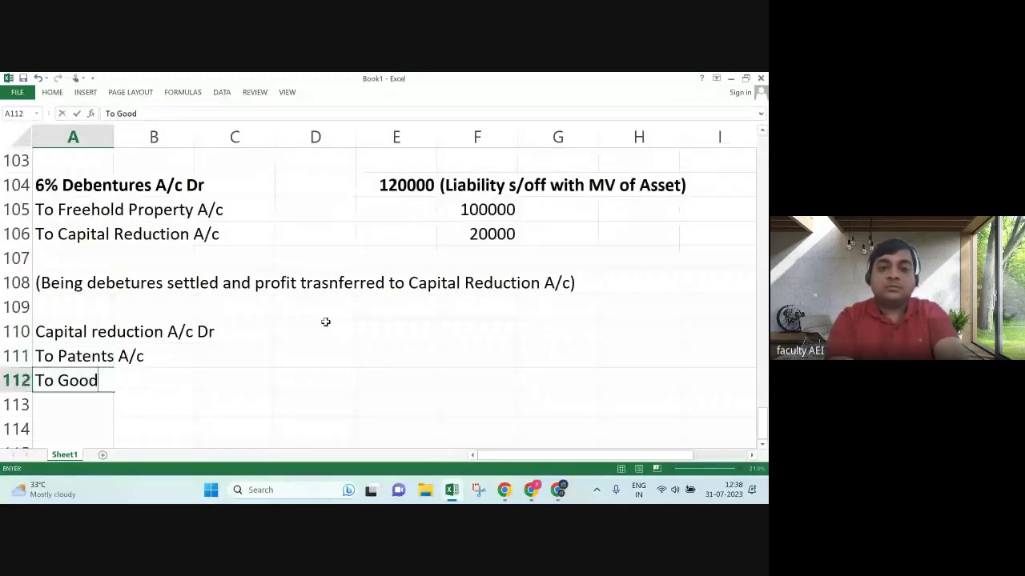
text(will A/c)
key(Return)
Add the credit line "To P/L Dr Bal A/c" in A113 for the profit and loss debit balance.
text(T)
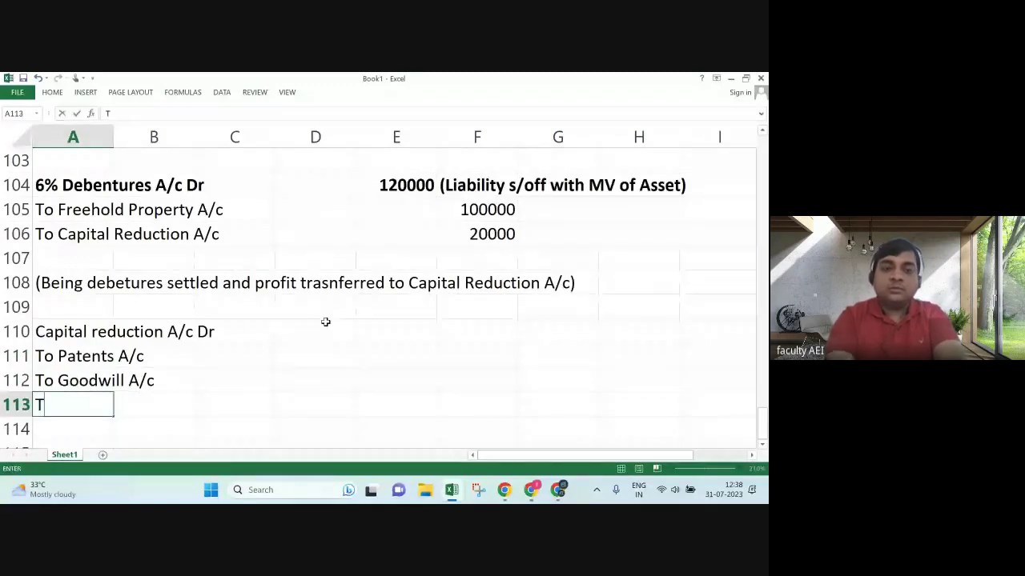
text(o p/)
key(BackSpace)
key(BackSpace)
text(P/L A)
key(BackSpace)
text(Dr Bal )
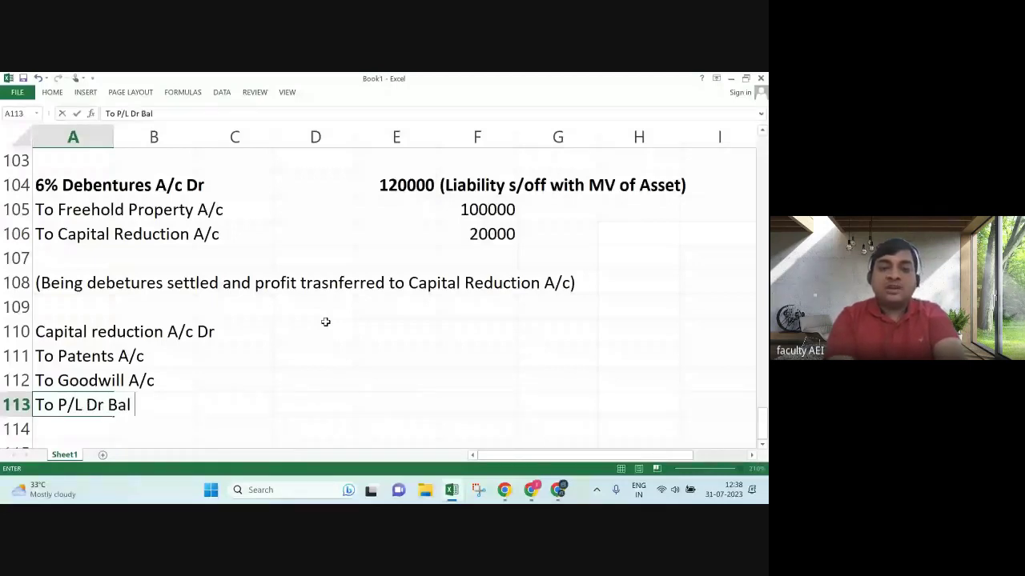
text(A/c)
key(Return)
Add the credit lines "To Inventory A/c" in A114 and "To Provision for Bad Debts A/c" in A115.
text(T)
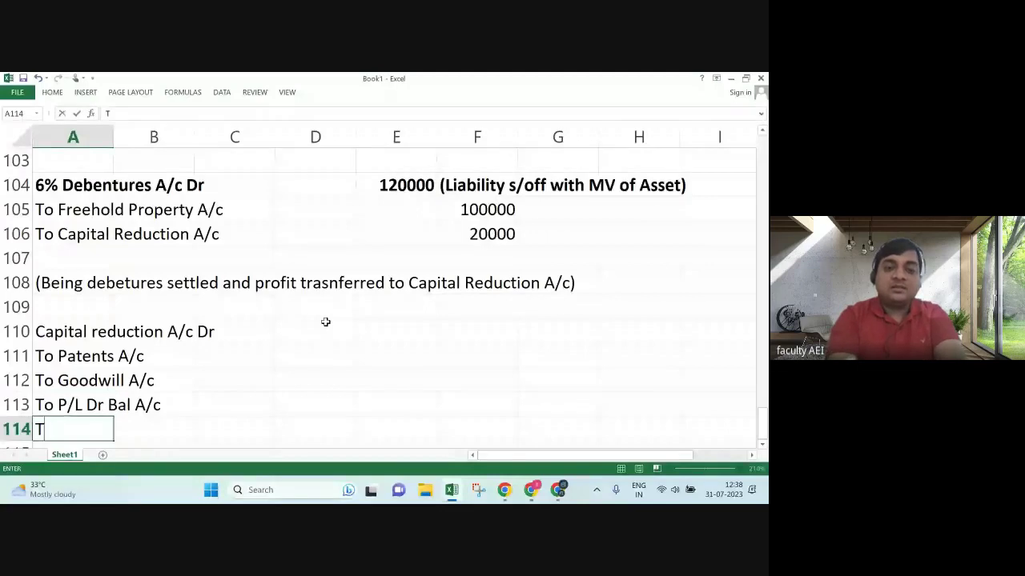
text(o Invent)
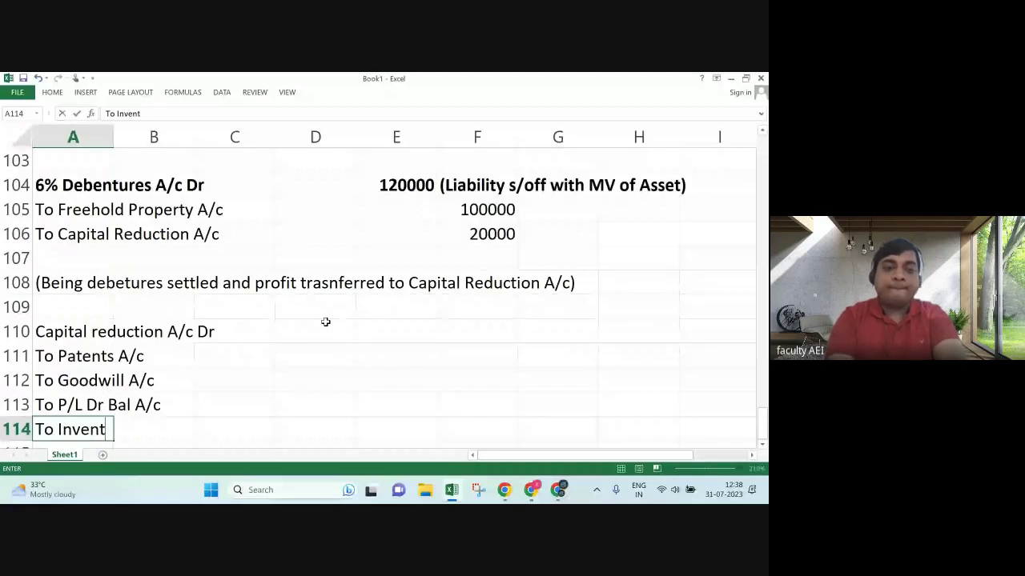
text(ory A/c)
key(Return)
text(To )
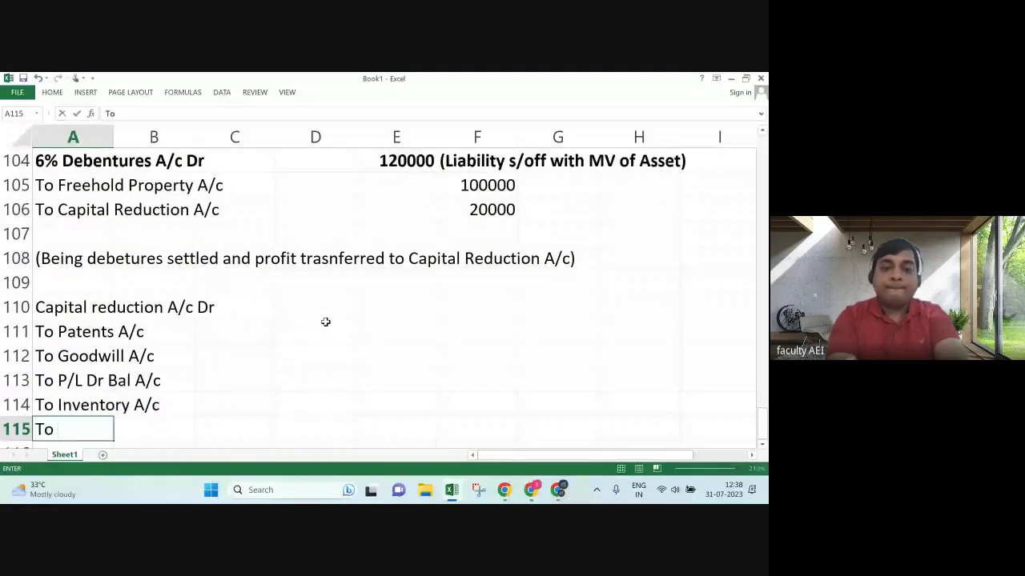
text(Prov)
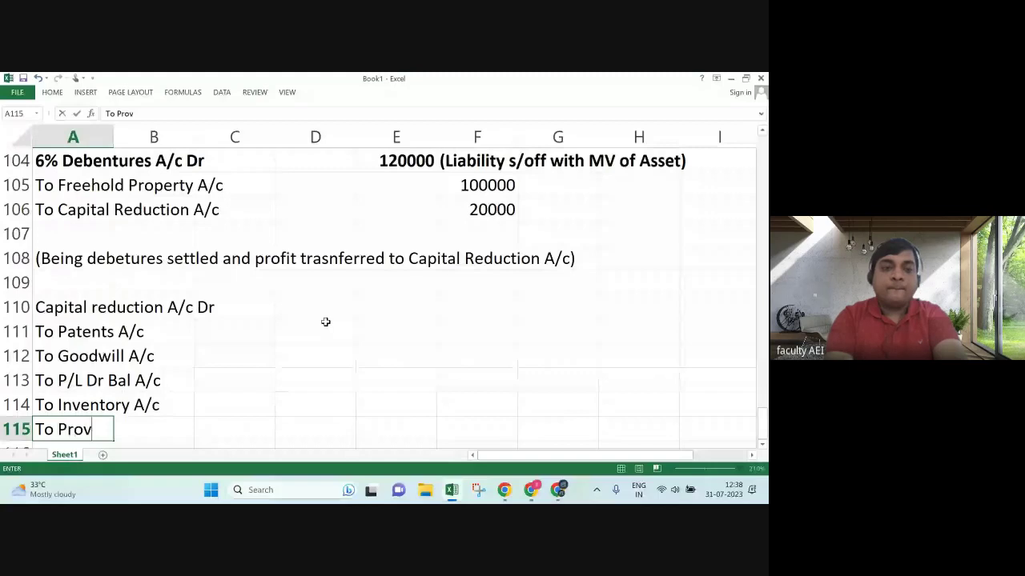
text(ision for)
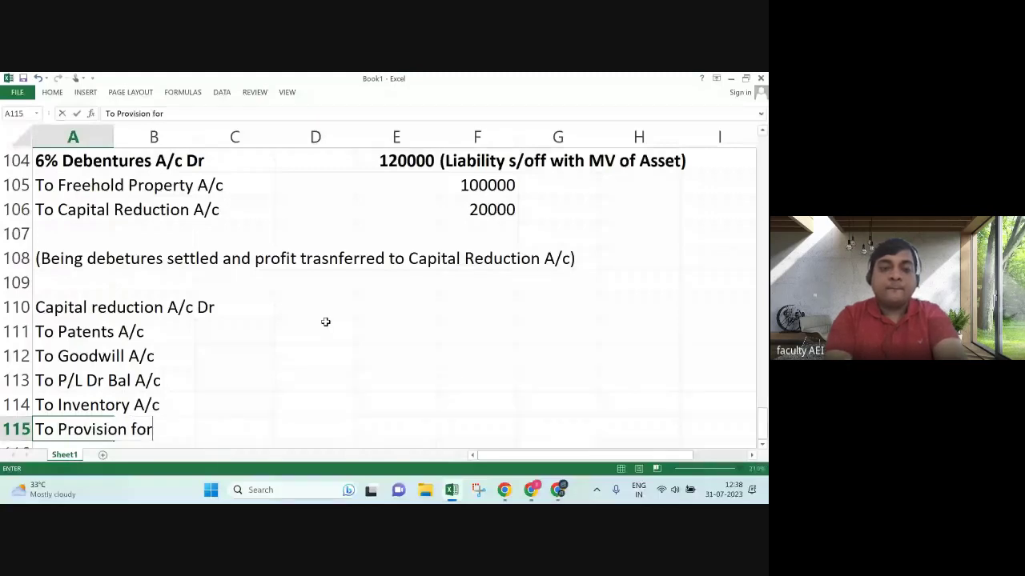
text( Ba)
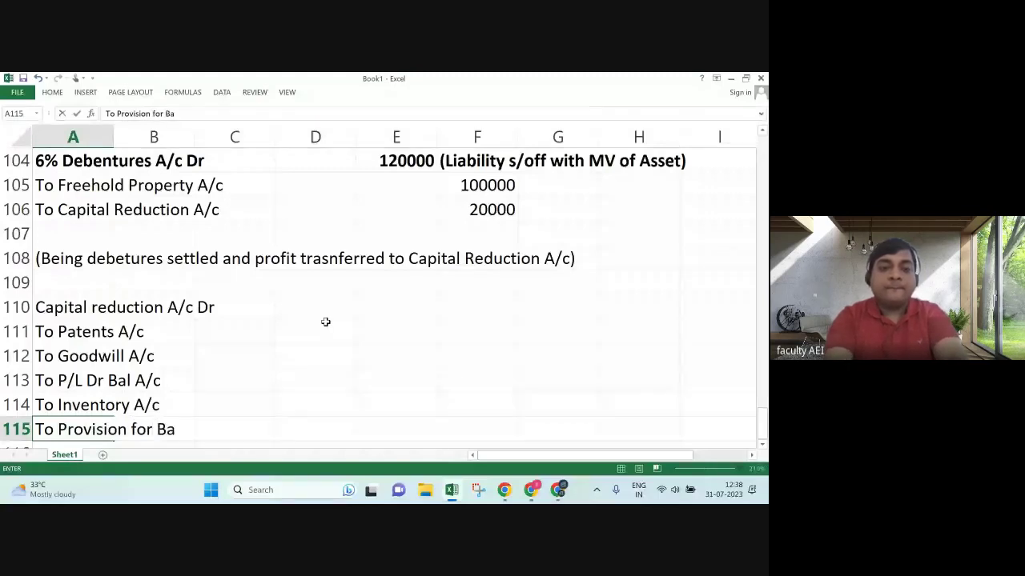
text(d Debts A/c)
key(Return)
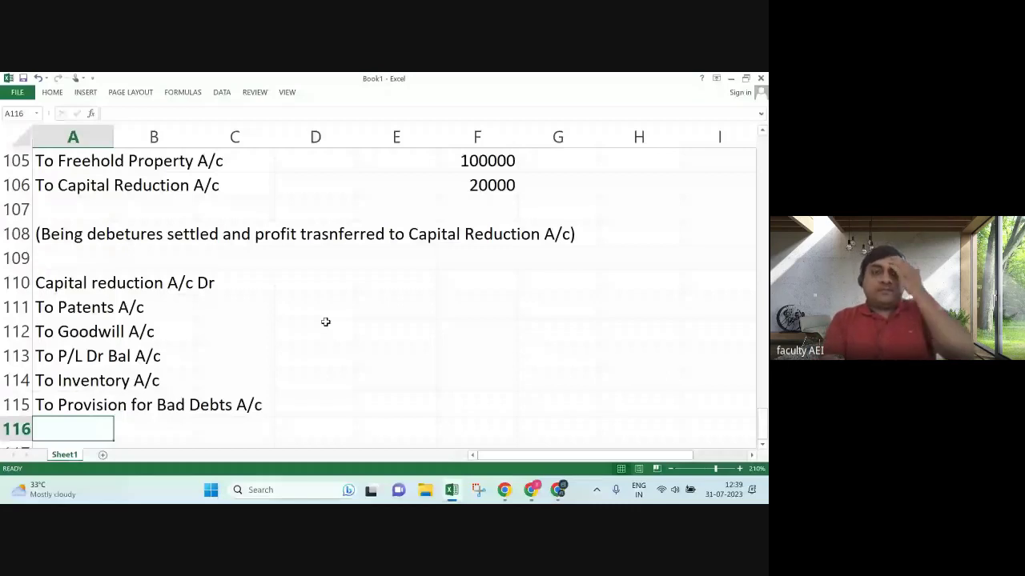
Enter 535000 in F113 as the credit amount for the P/L debit balance line.
key(Up)
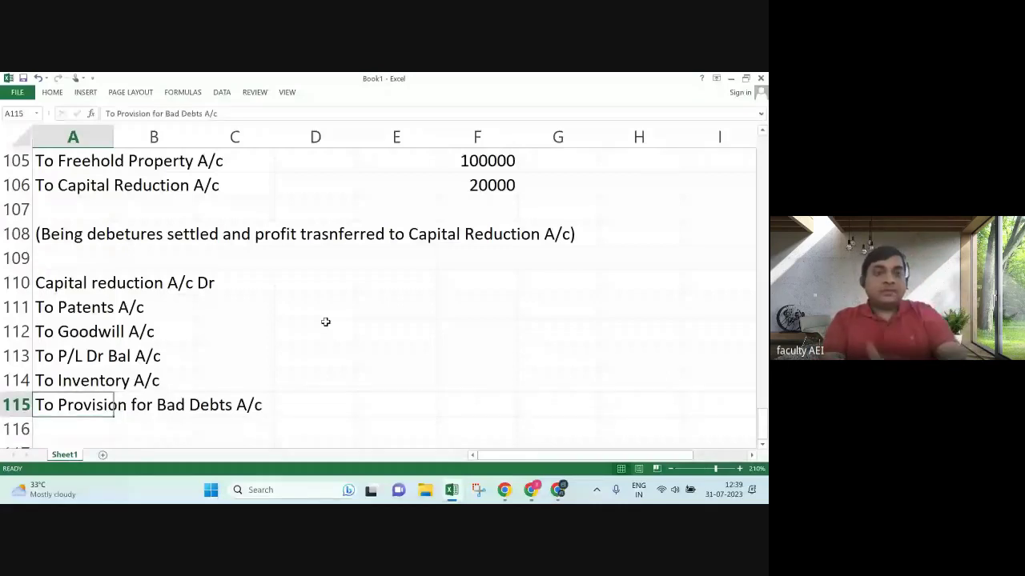
key(Up)
key(Up)
key(Up)
key(Up)
key(Right)
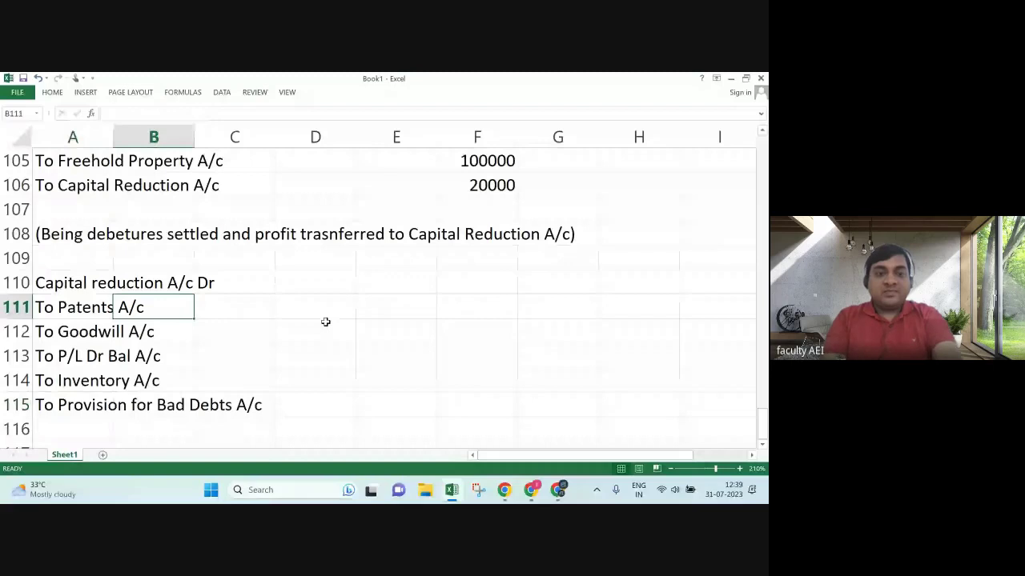
key(Right)
key(Right)
key(Right)
key(Right)
key(Down)
key(Down)
key(BackSpace)
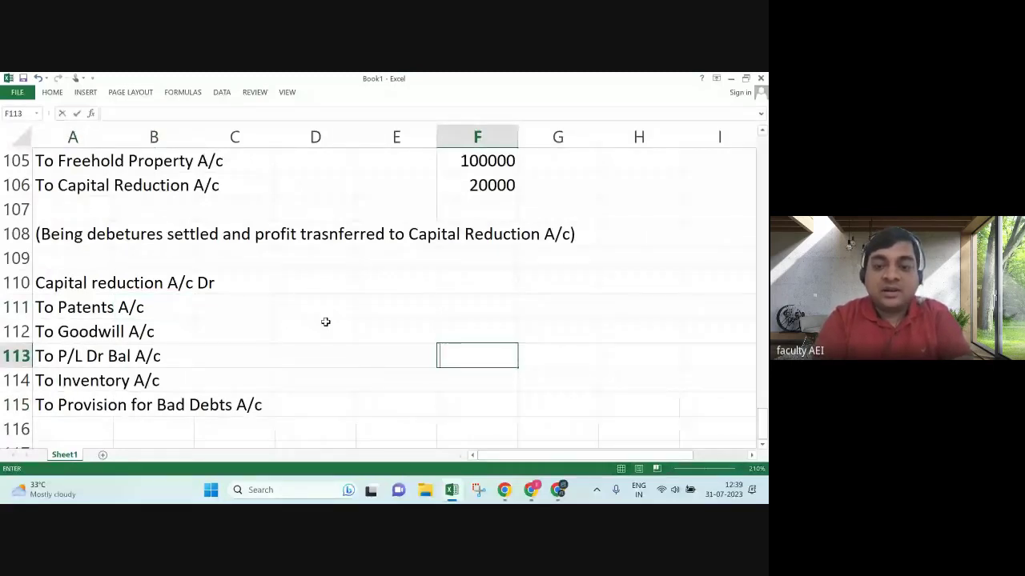
text(535000)
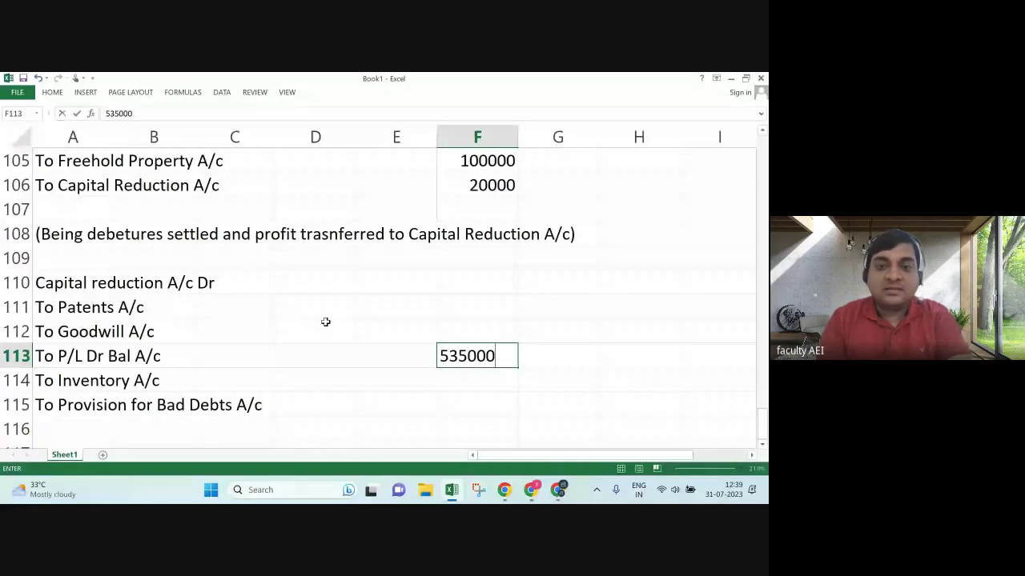
key(Return)
Enter the credit amounts 65000 for Inventory in F114 and 68500 for Provision for Bad Debts in F115.
key(F2)
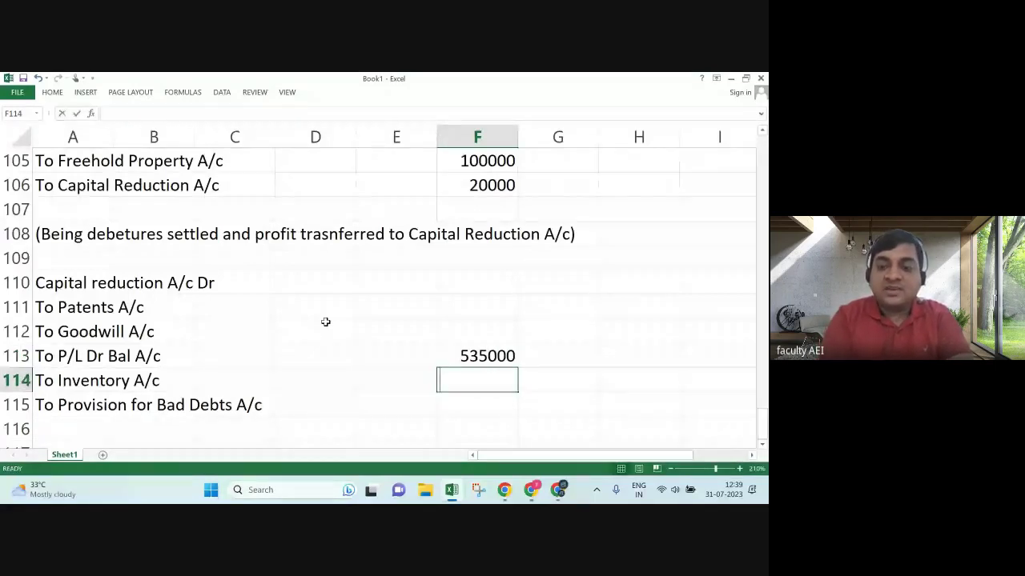
text(65000)
key(Return)
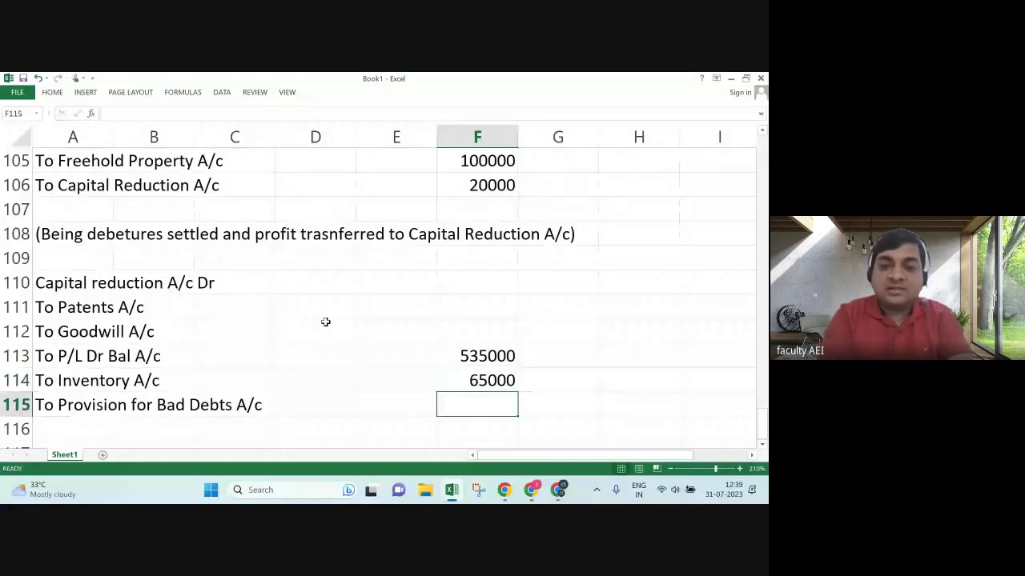
text(68500)
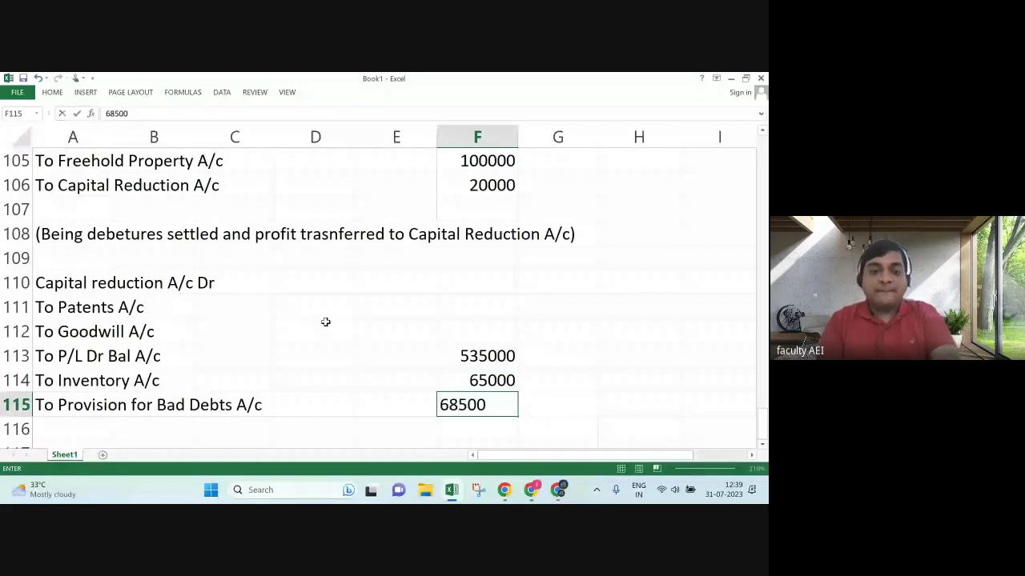
key(Up)
key(Up)
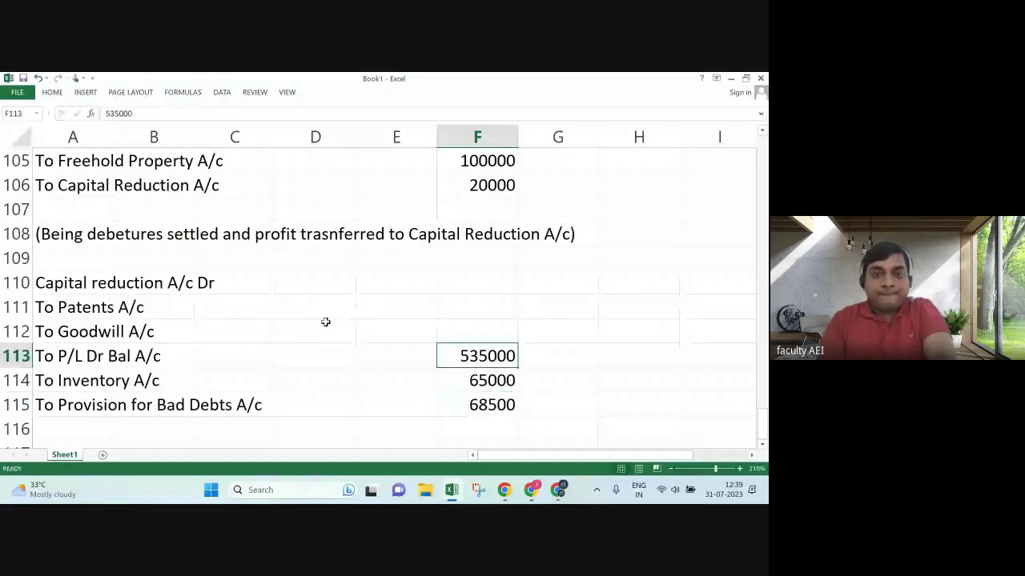
Check the balance sheet notes in the PDF in Chrome and enter 130000 for Goodwill in Excel cell F112.
key(alt+Tab)
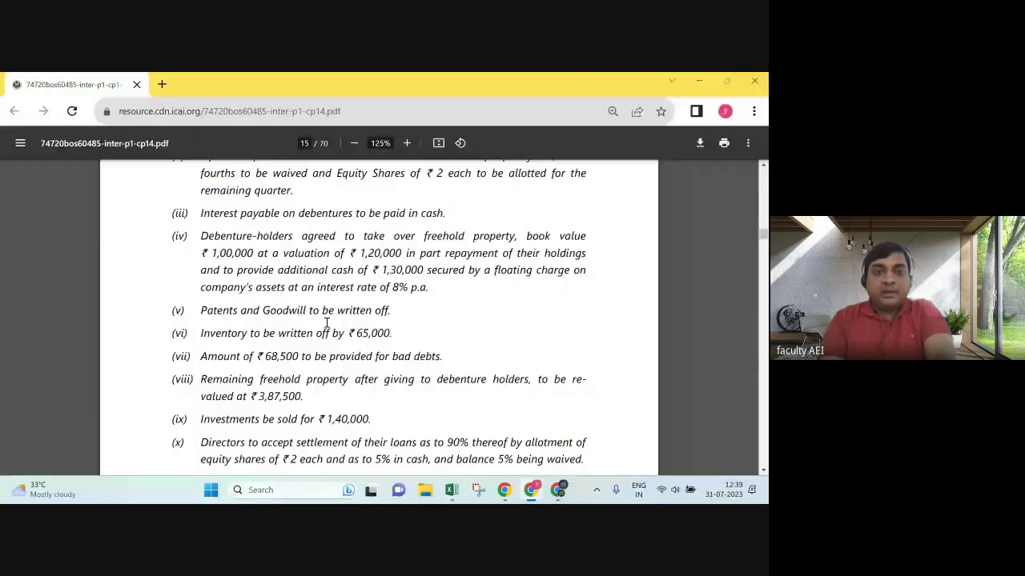
scroll(326, 322, up, 5)
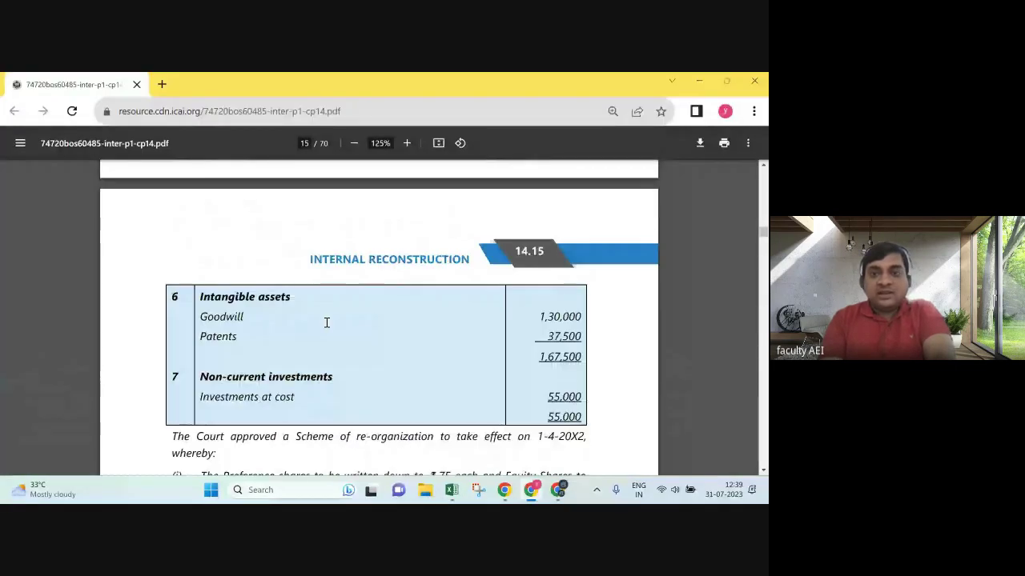
scroll(326, 321, up, 1)
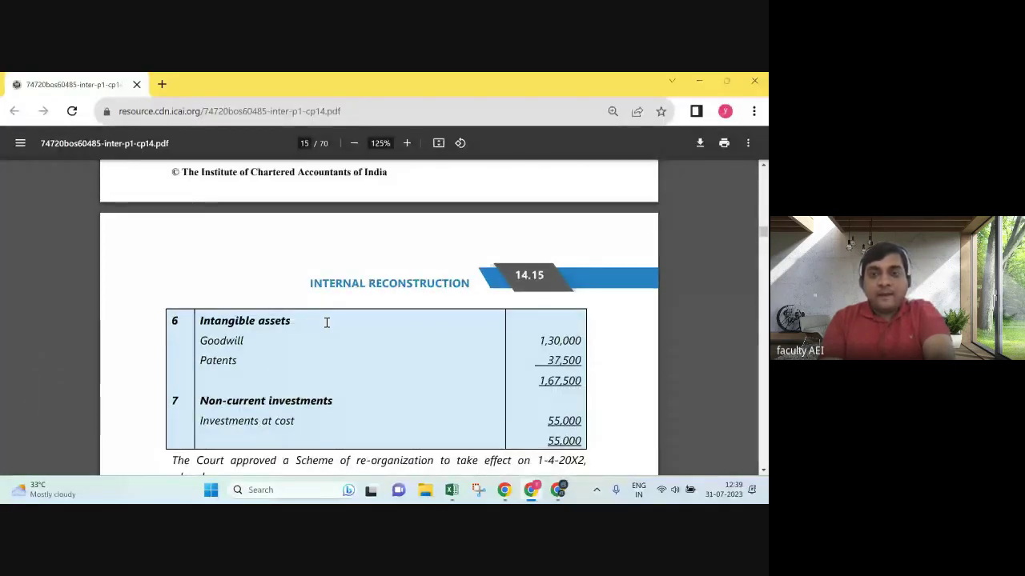
scroll(326, 322, up, 3)
scroll(325, 322, up, 3)
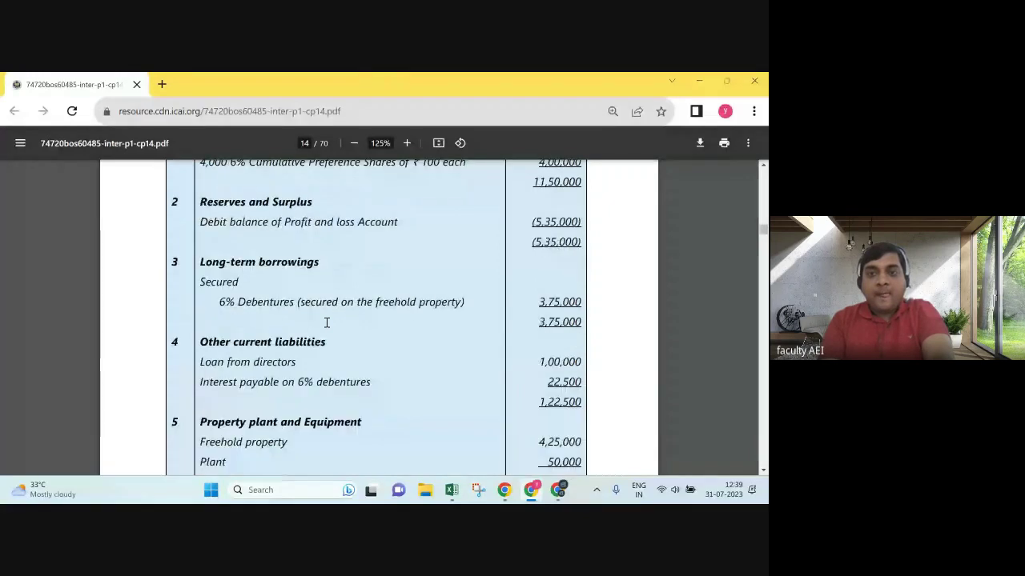
scroll(326, 322, up, 1)
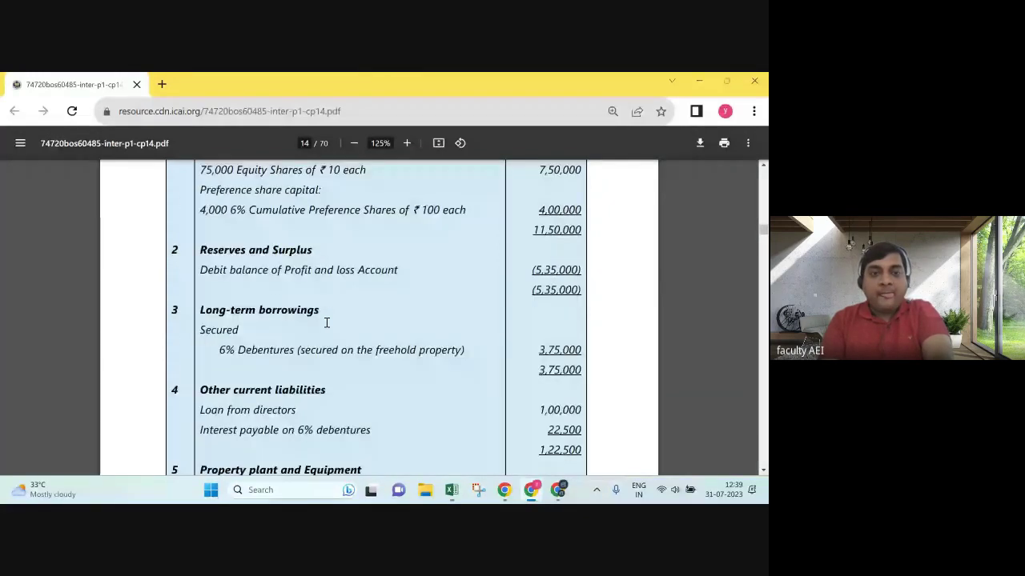
scroll(326, 322, down, 3)
scroll(326, 322, down, 3)
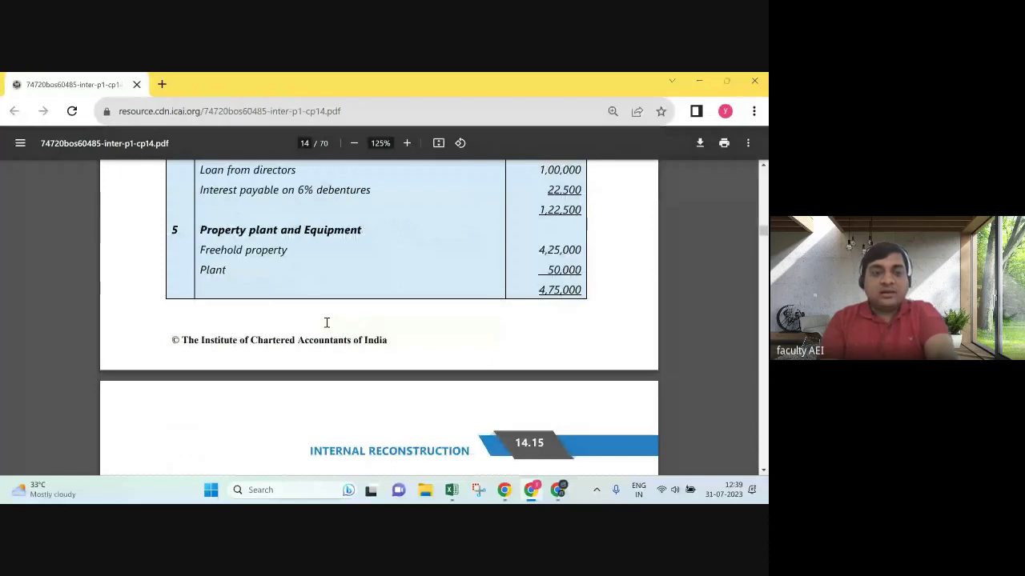
key(alt+Tab)
text(13)
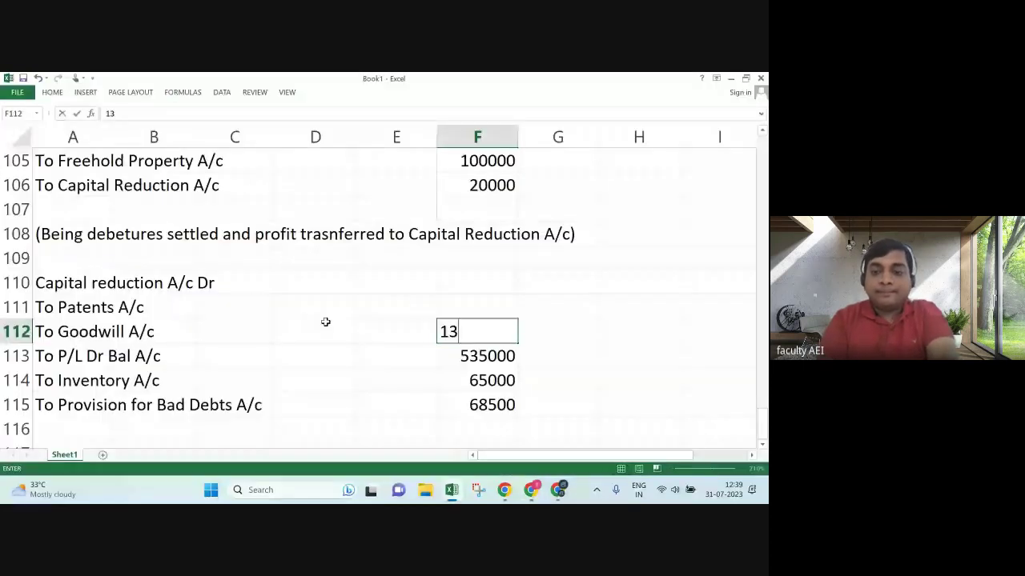
text(0000)
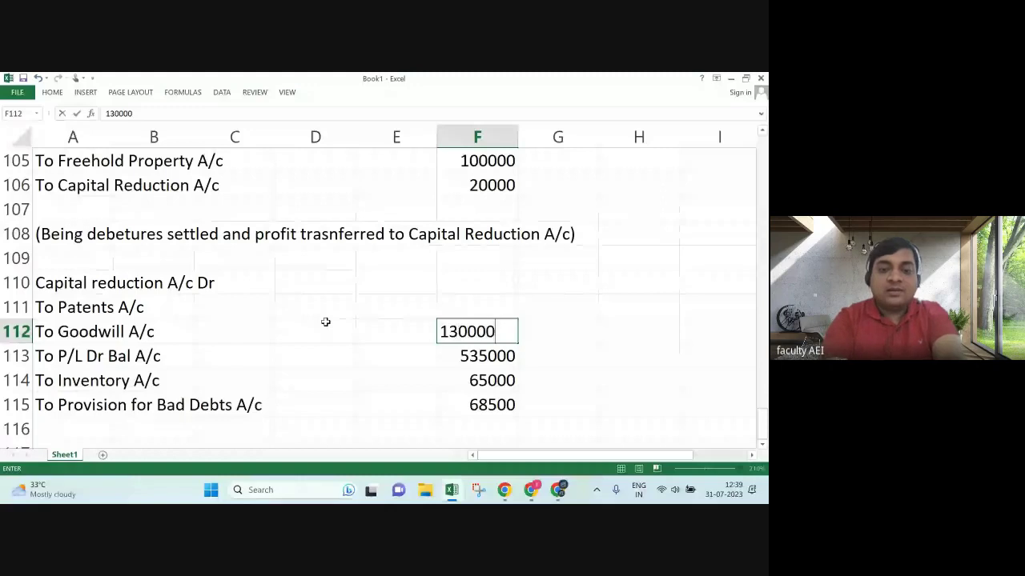
Enter 37500 in F111 as the credit amount for the Patents line.
key(Up)
text(37500)
key(Return)
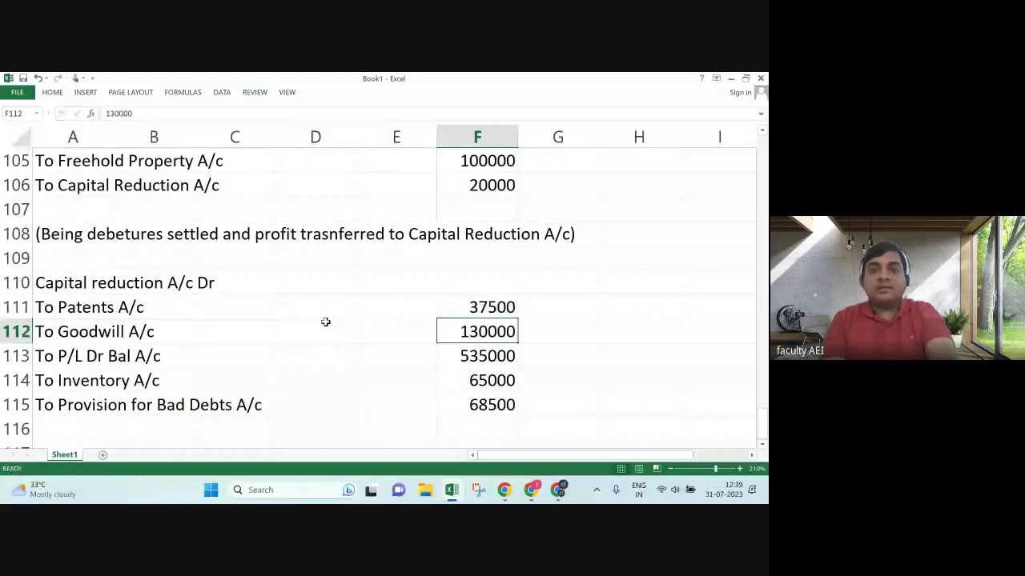
Enter 836000 in E110 as the debit amount for the Capital Reduction account.
key(Up)
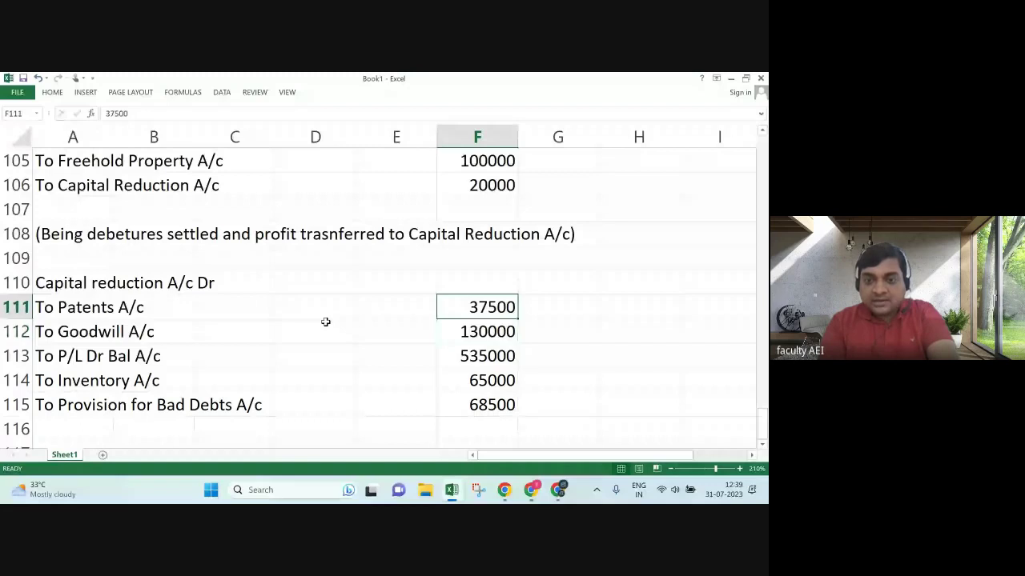
key(Up)
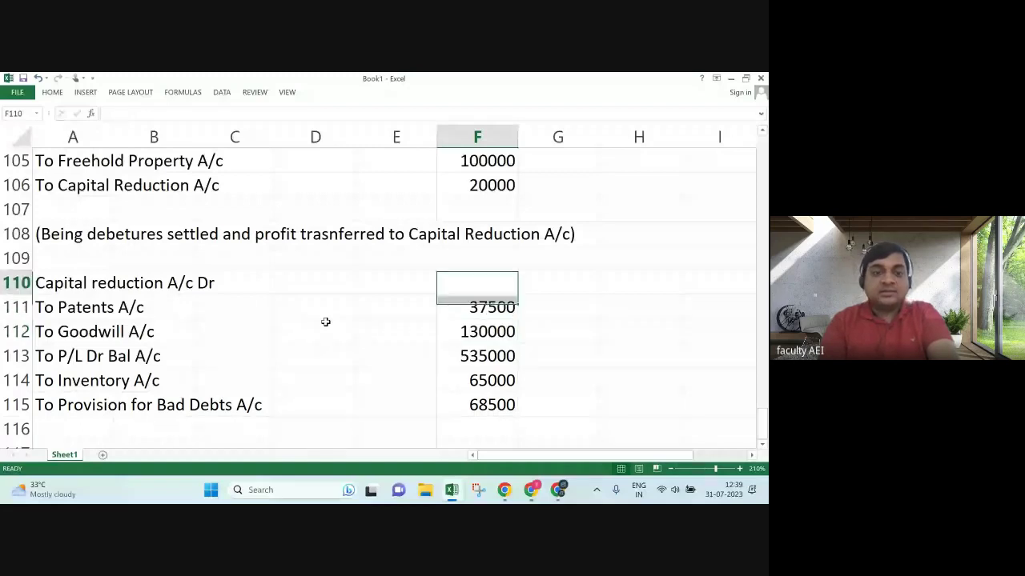
key(Left)
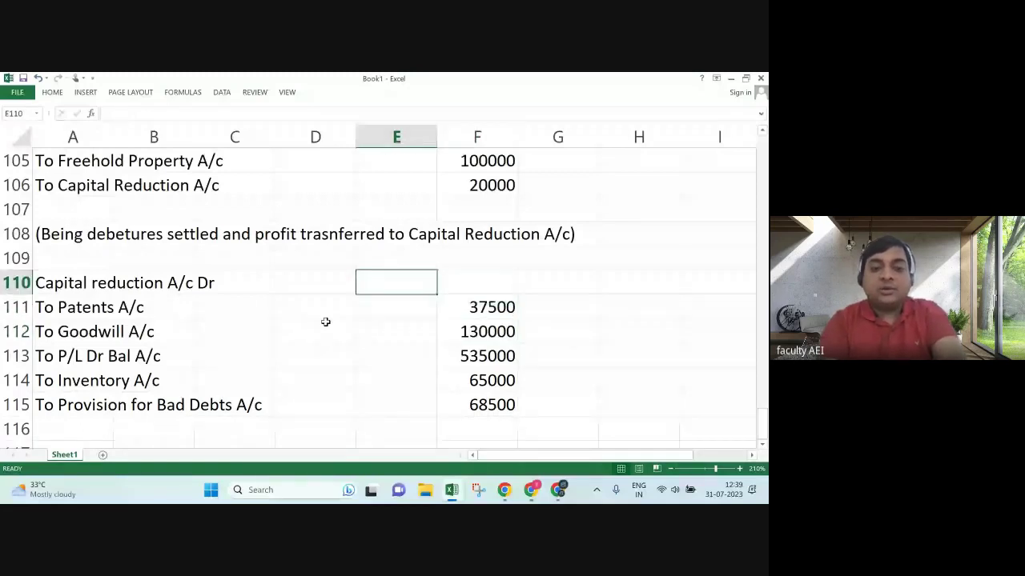
text(83600)
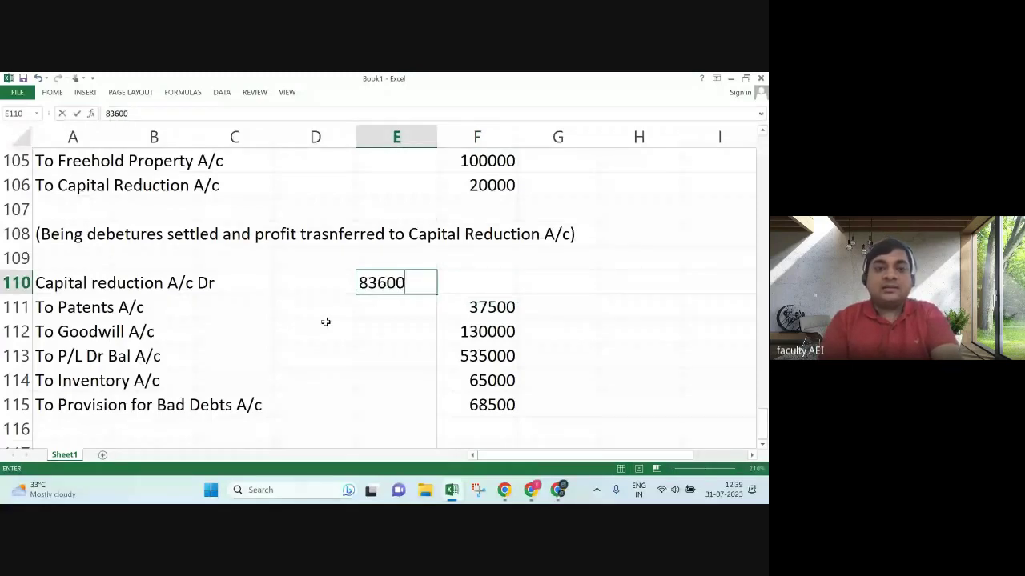
text(0)
key(Return)
Enter the narration "(being Sundry assets written off)" in A117 beneath the write-off entry.
key(Down)
key(Down)
key(Down)
key(Down)
key(Down)
key(Down)
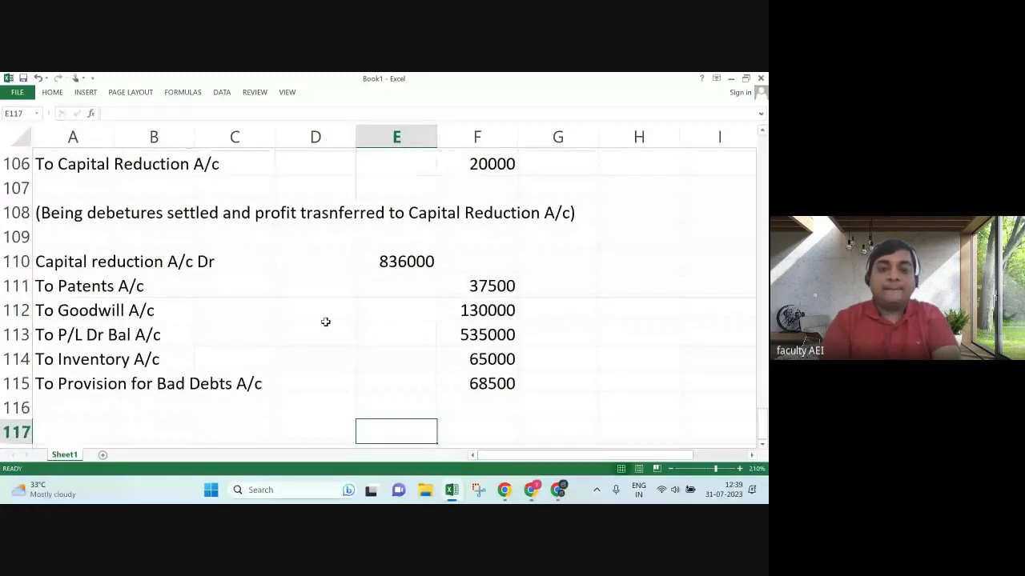
key(Home)
text((be)
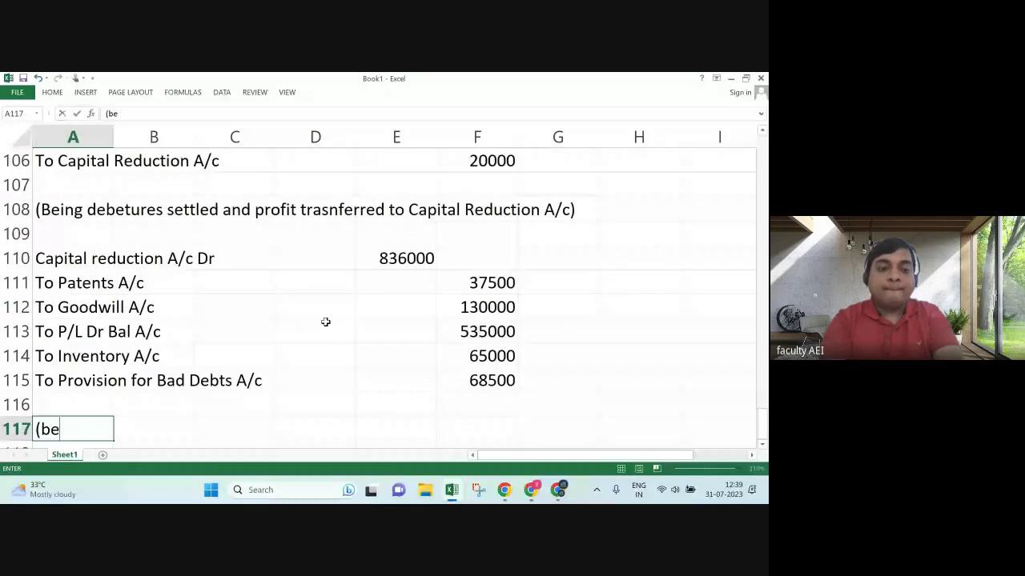
text(ing Sund)
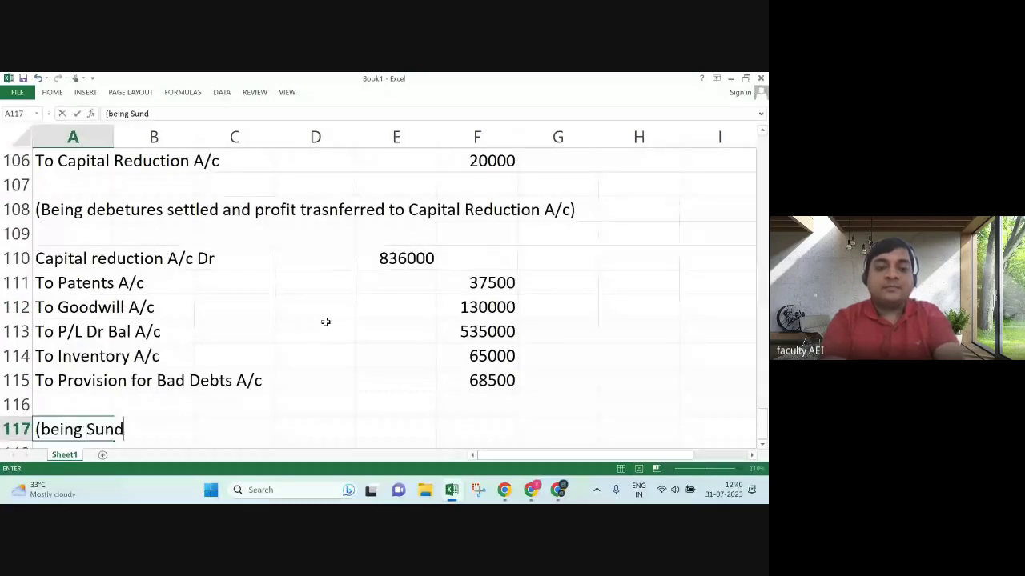
text(ry assets written )
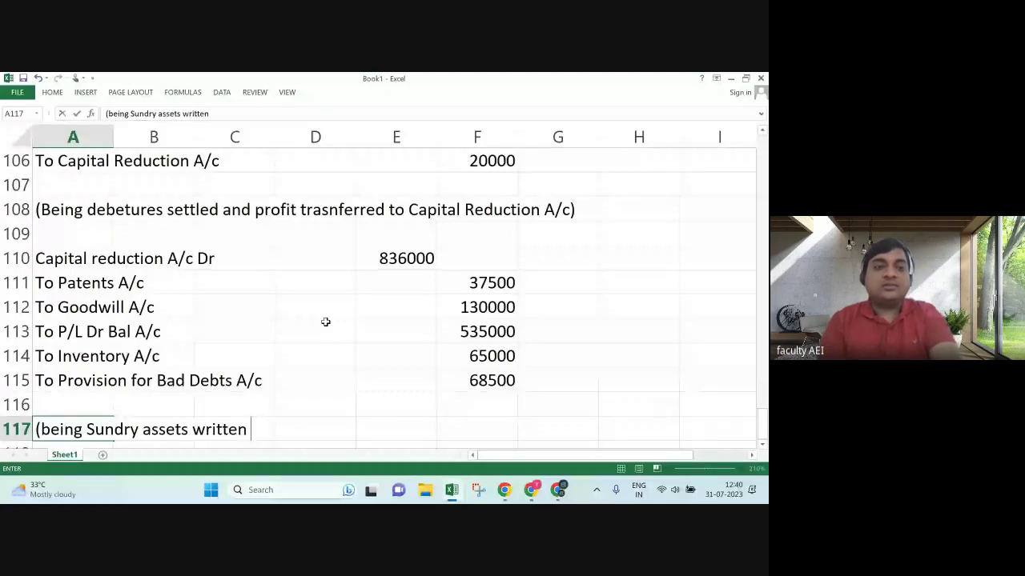
text(off))
key(Return)
key(Up)
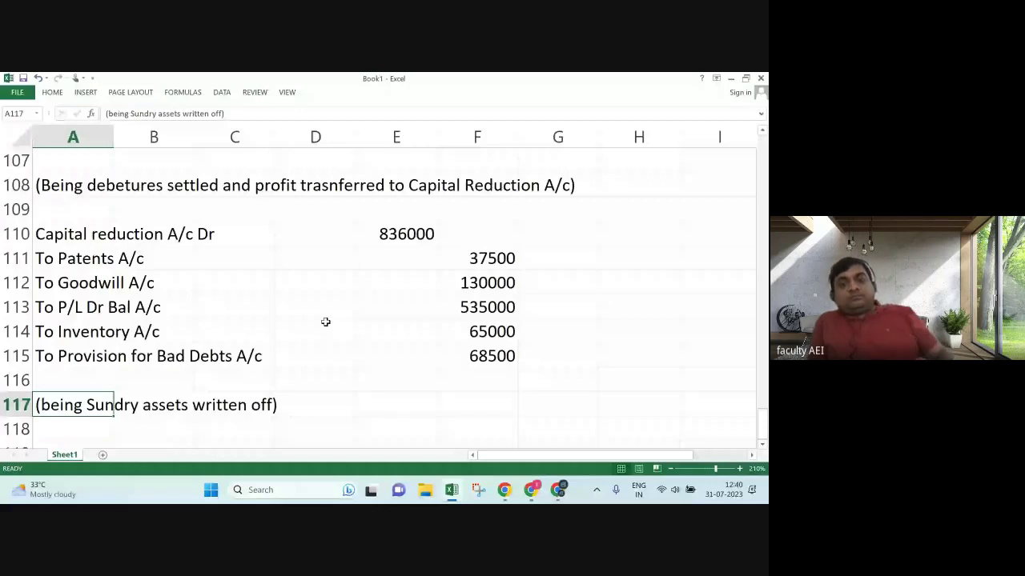
Check the freehold property revaluation clause in the PDF in Chrome and enter "Freehold Property A/c Dr" in Excel cell A119.
key(Return)
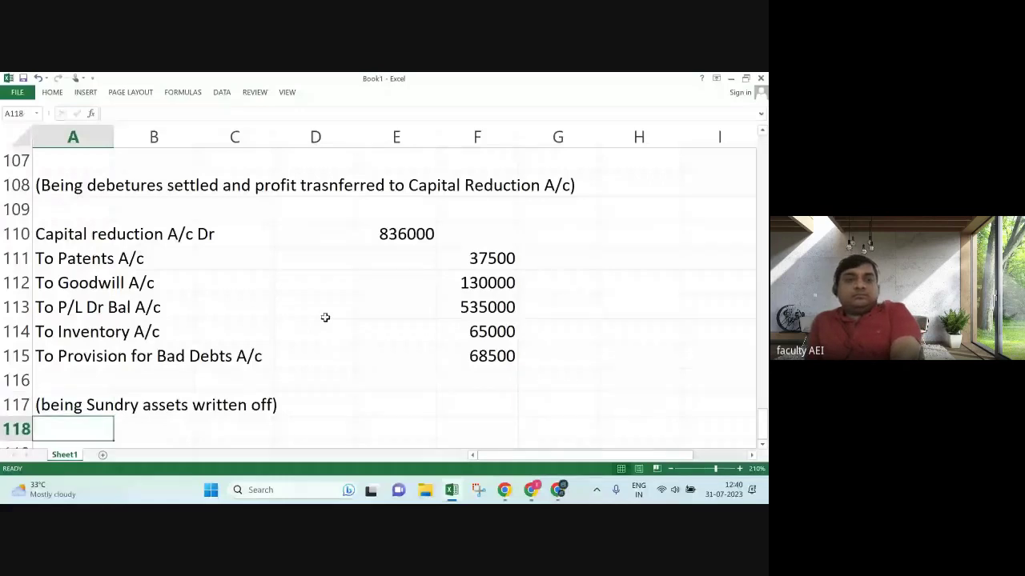
key(Return)
key(Return)
key(Return)
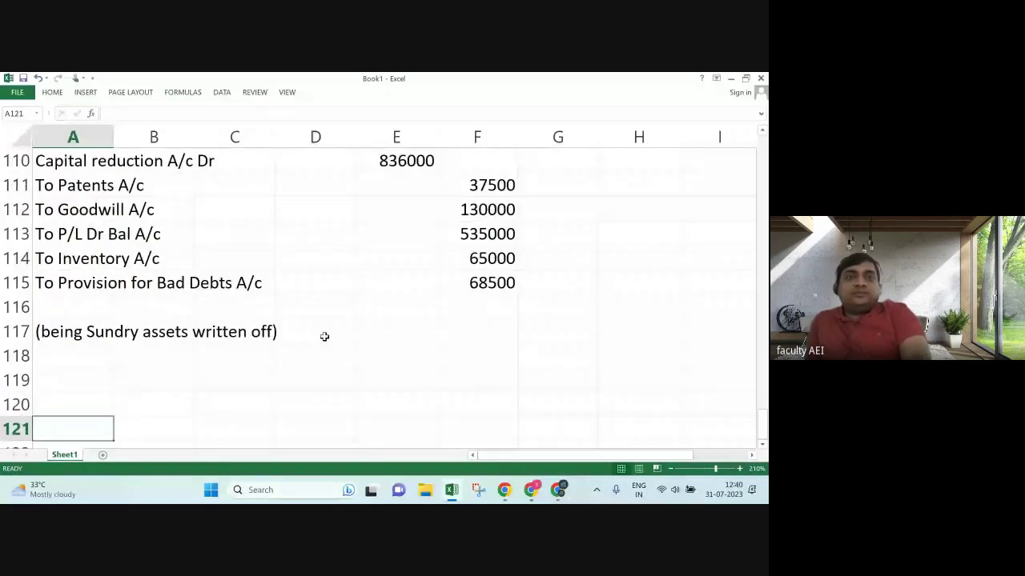
key(alt+Tab)
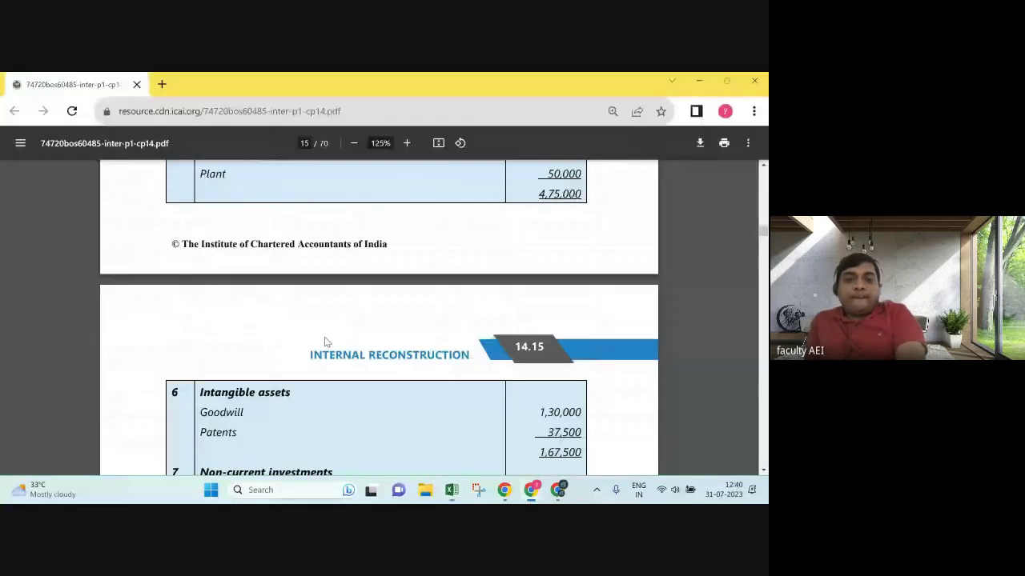
scroll(325, 342, down, 4)
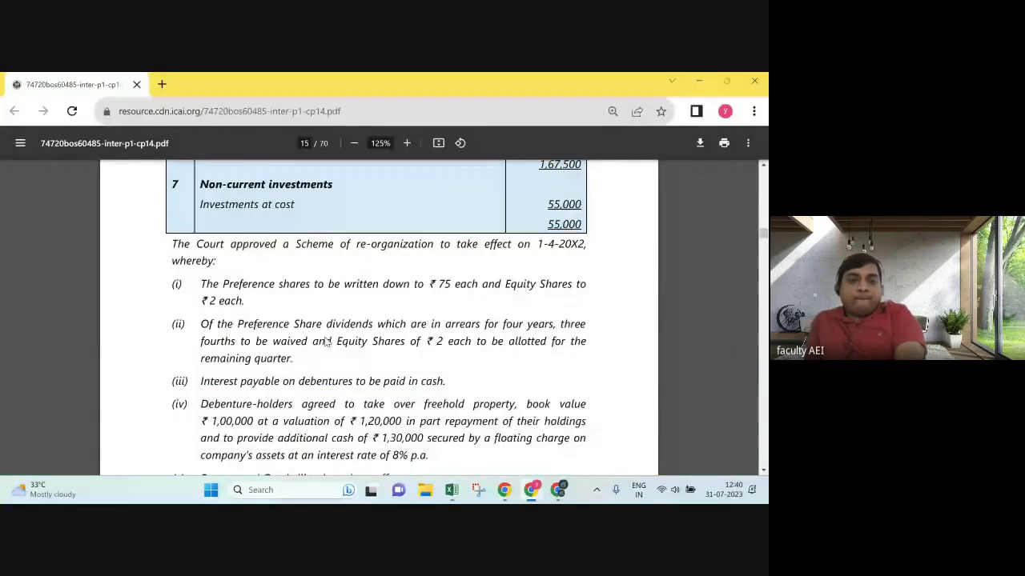
scroll(325, 341, down, 1)
scroll(325, 342, down, 1)
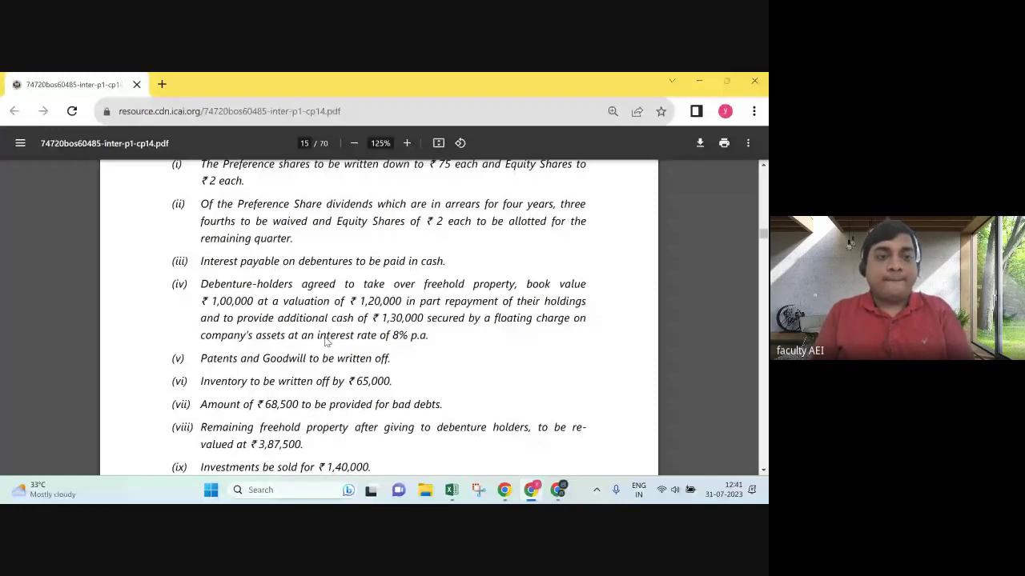
key(alt+Tab)
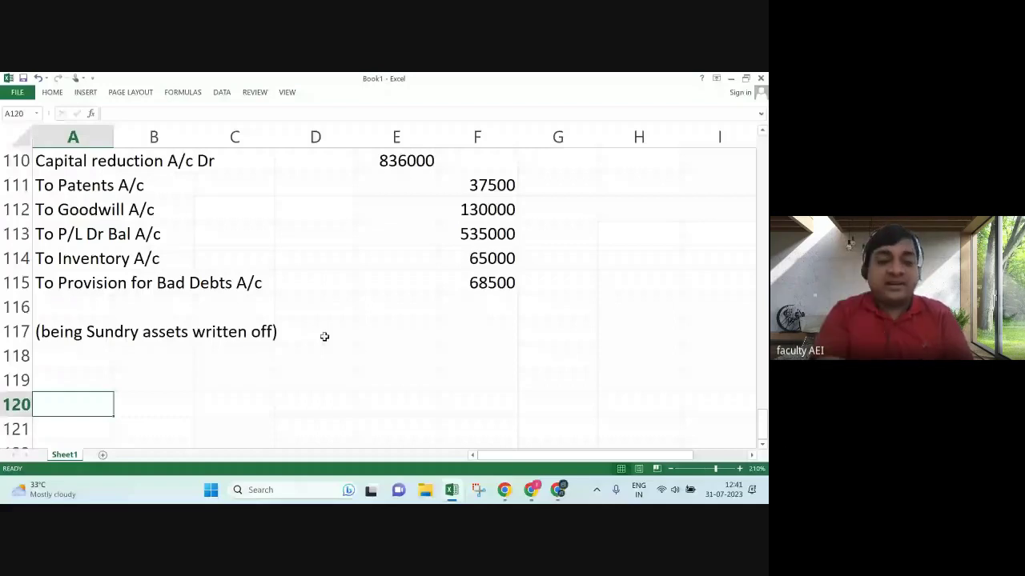
key(Up)
text(Freehold P)
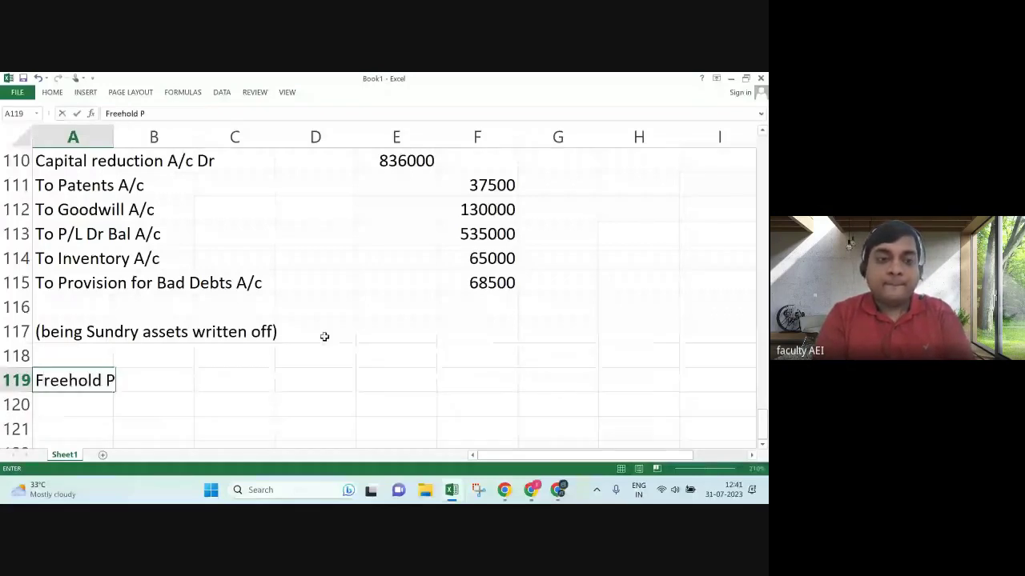
text(roperty )
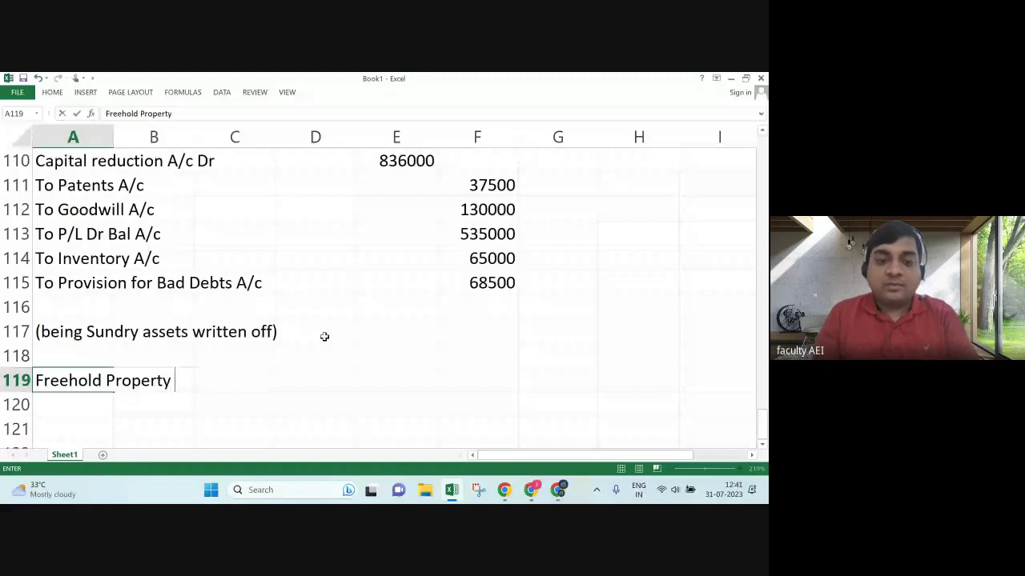
text(A/c Dr)
Enter 62500 as the Freehold Property debit amount in E119 and as the matching credit amount in F120.
key(Tab)
key(Tab)
key(Tab)
key(Tab)
text(625)
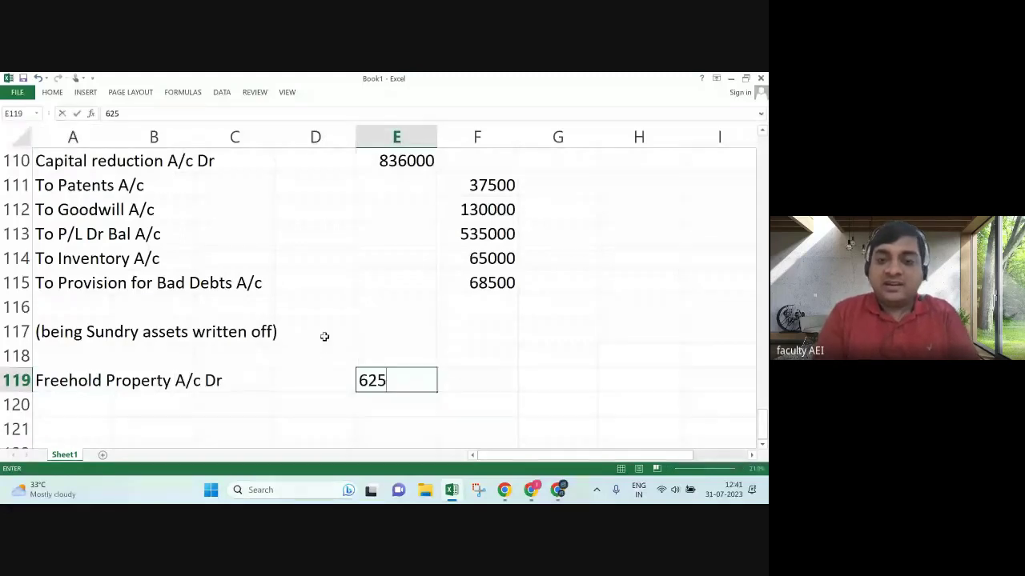
text(00)
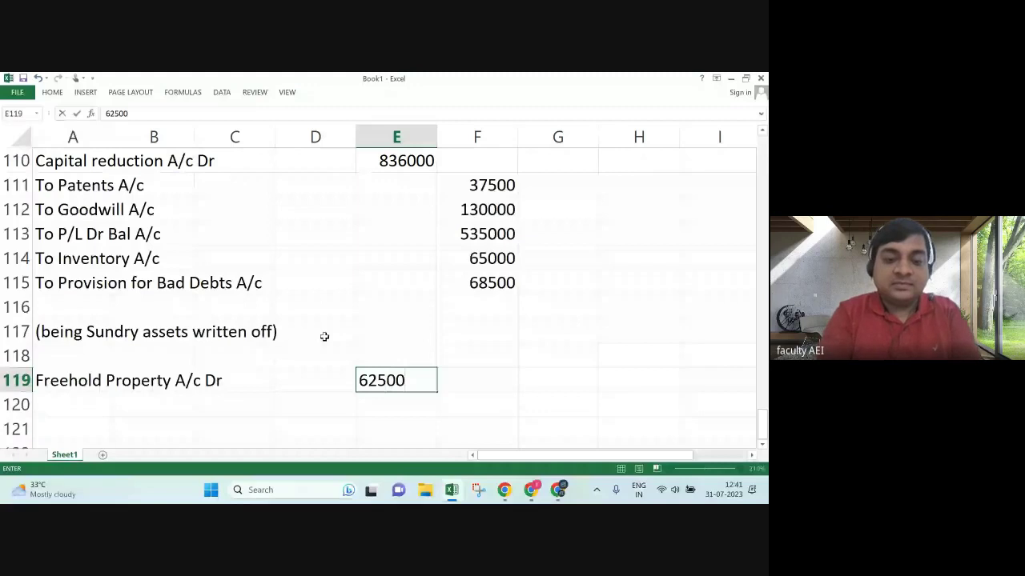
key(Down)
key(Right)
text(62500)
Enter the credit account line "To Capital Reduction A/c" in A120.
key(Left)
key(Left)
key(Left)
key(Left)
key(Left)
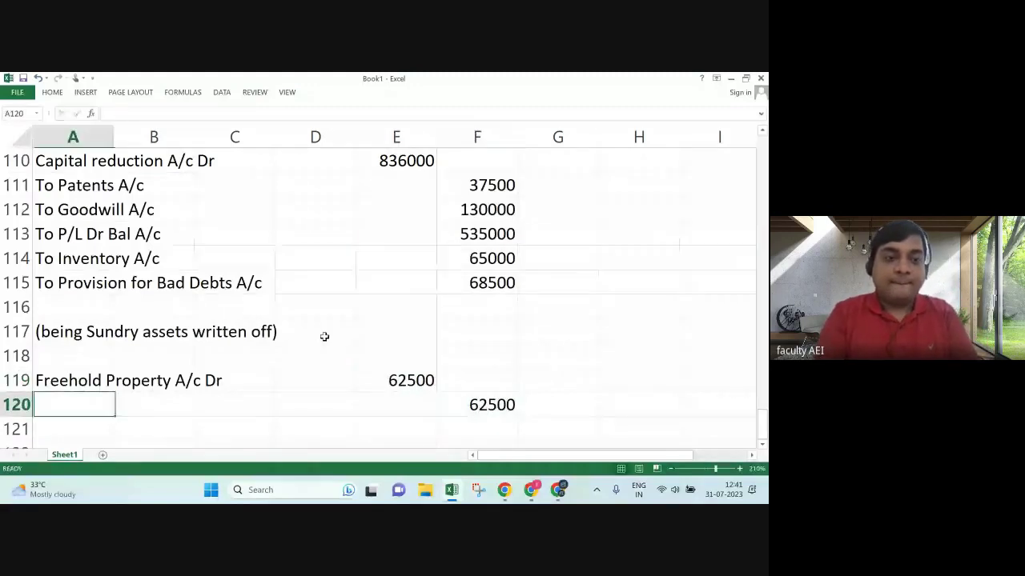
text(T)
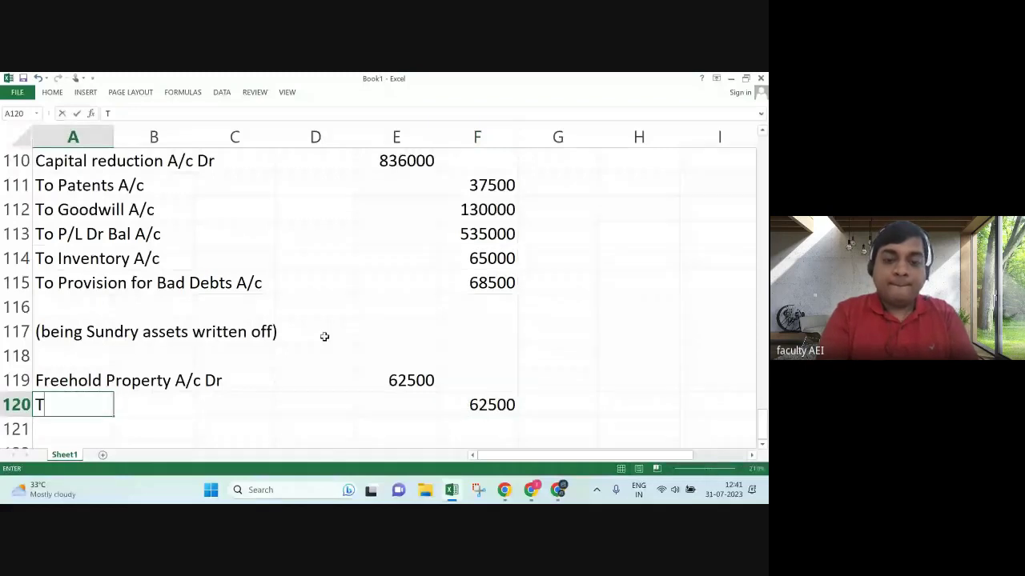
text(o Ca)
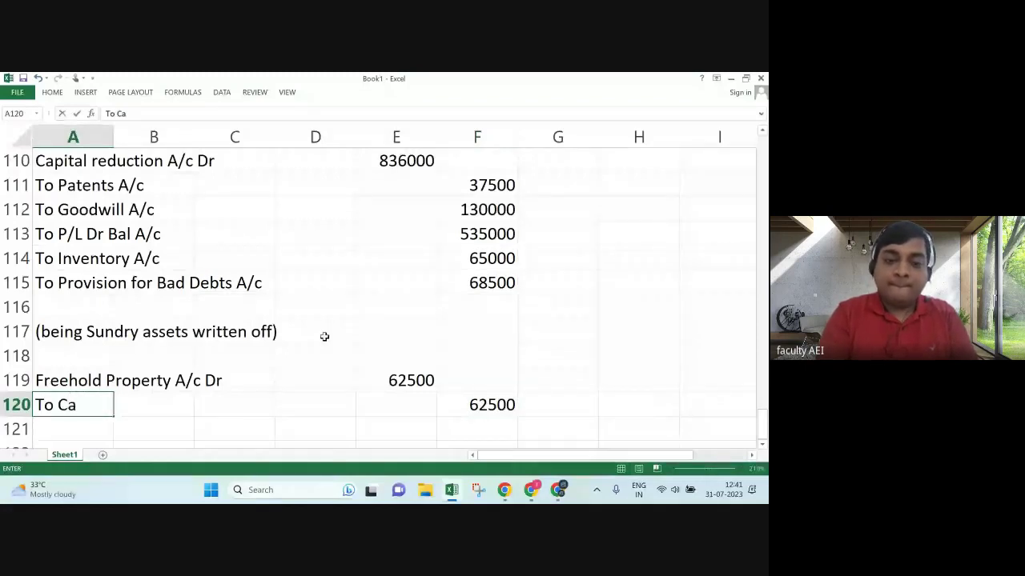
text(pital Reduvti)
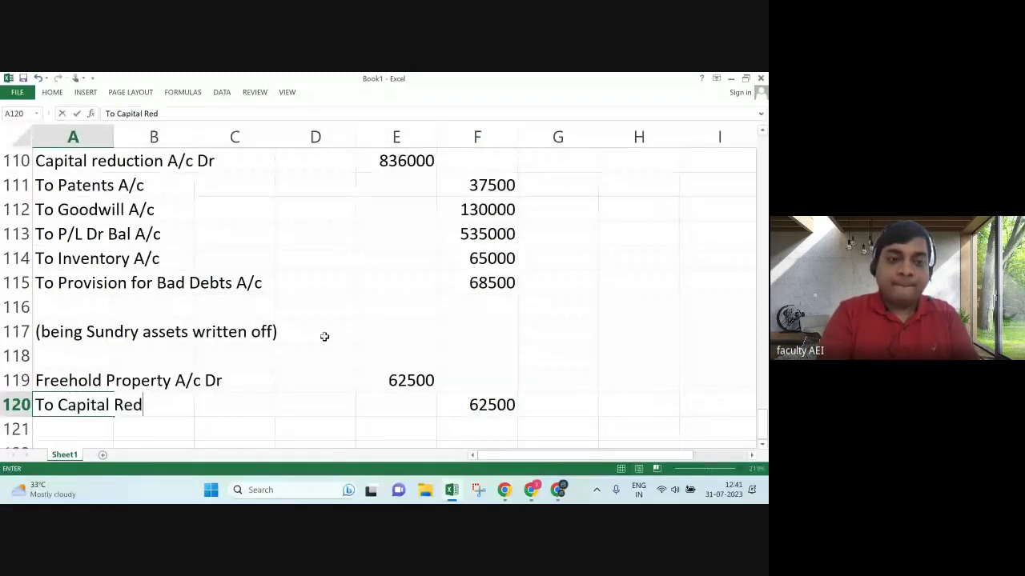
key(BackSpace)
key(BackSpace)
key(BackSpace)
text(c)
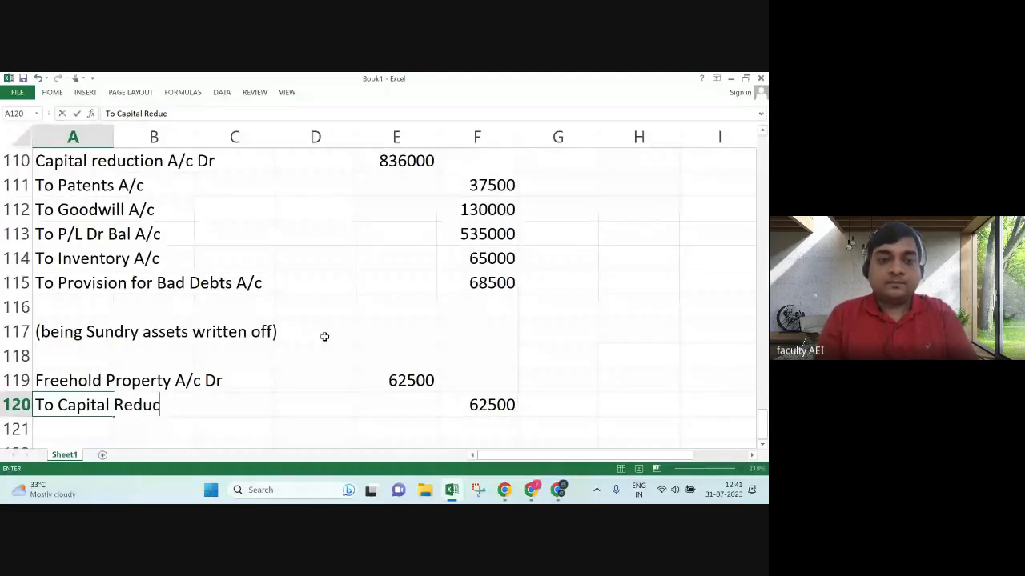
text(tion A/c)
key(Return)
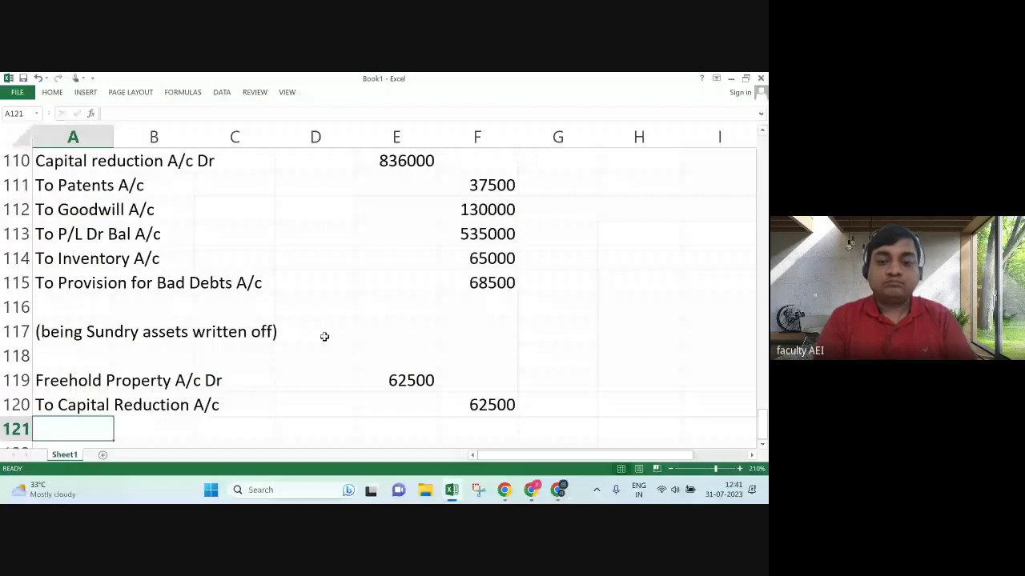
Enter the narration "(being remaining freehold property revalued)" in A122 beneath the revaluation entry.
key(Return)
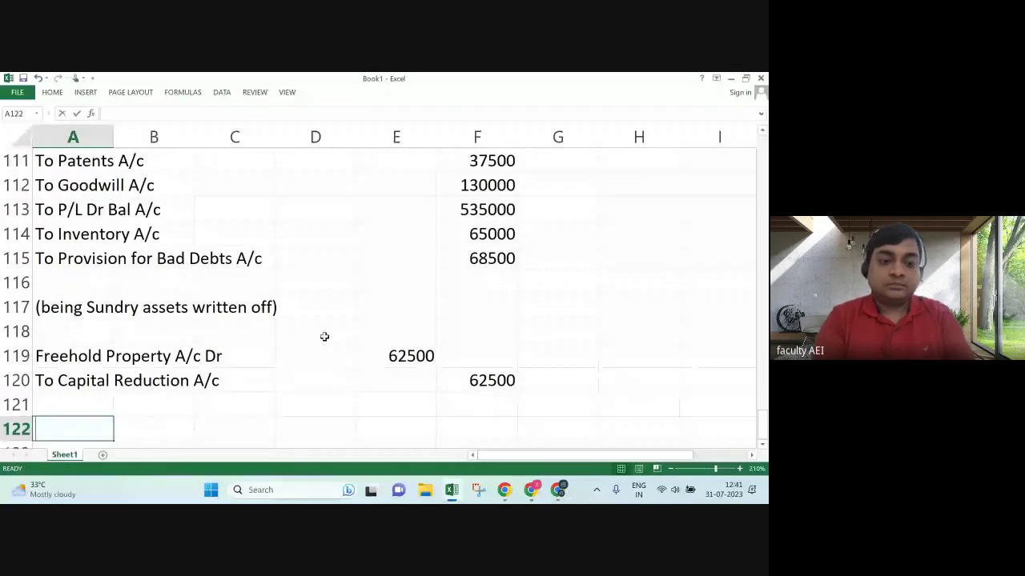
text((being rem)
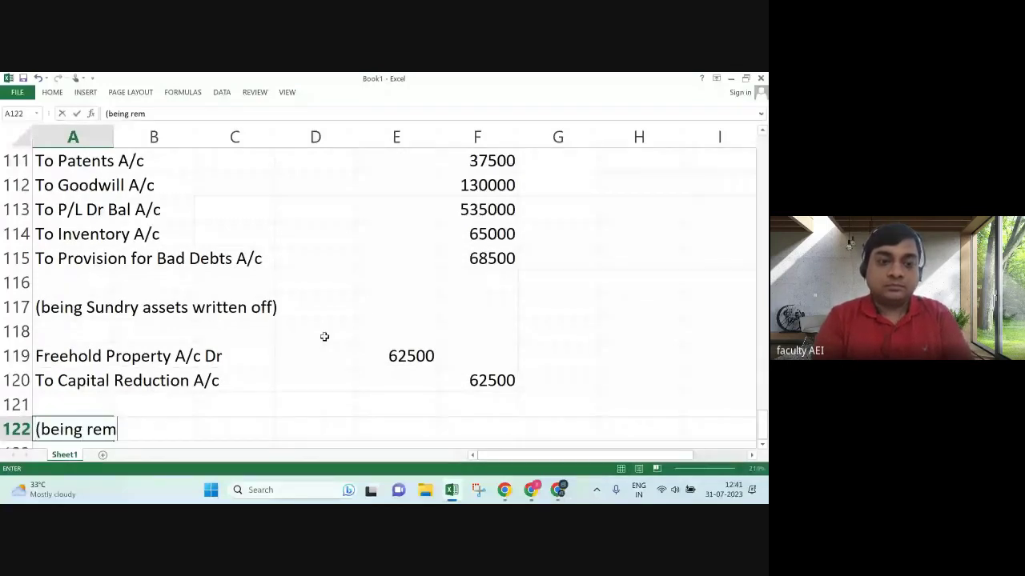
text(aining)
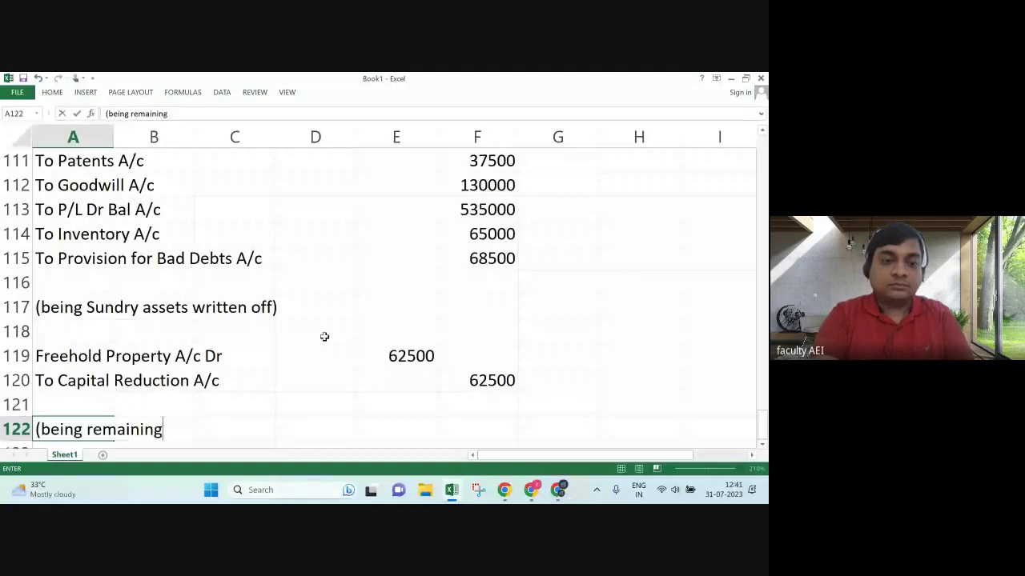
text( freeholf)
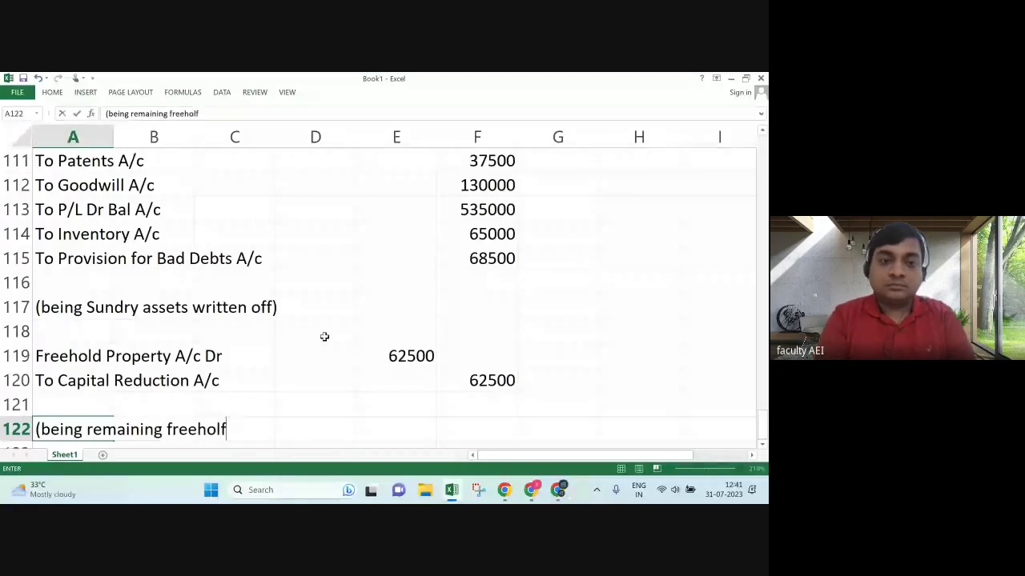
key(BackSpace)
text(d )
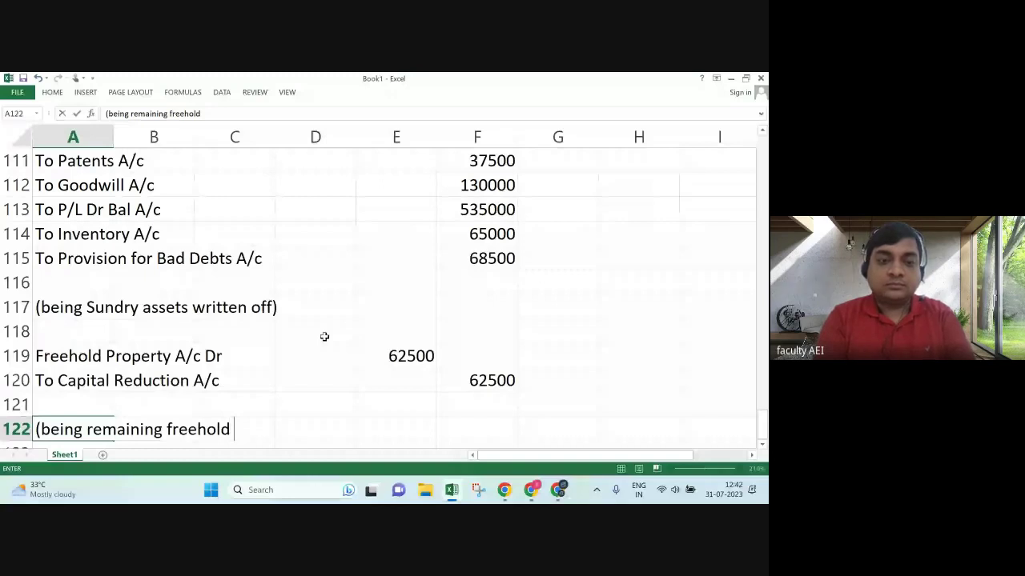
text(property )
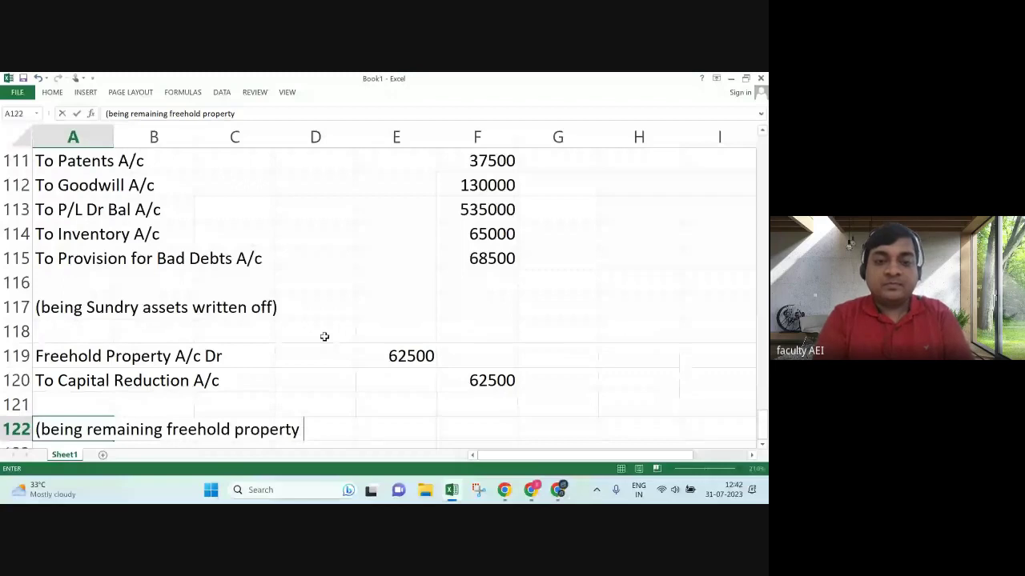
text(revalued))
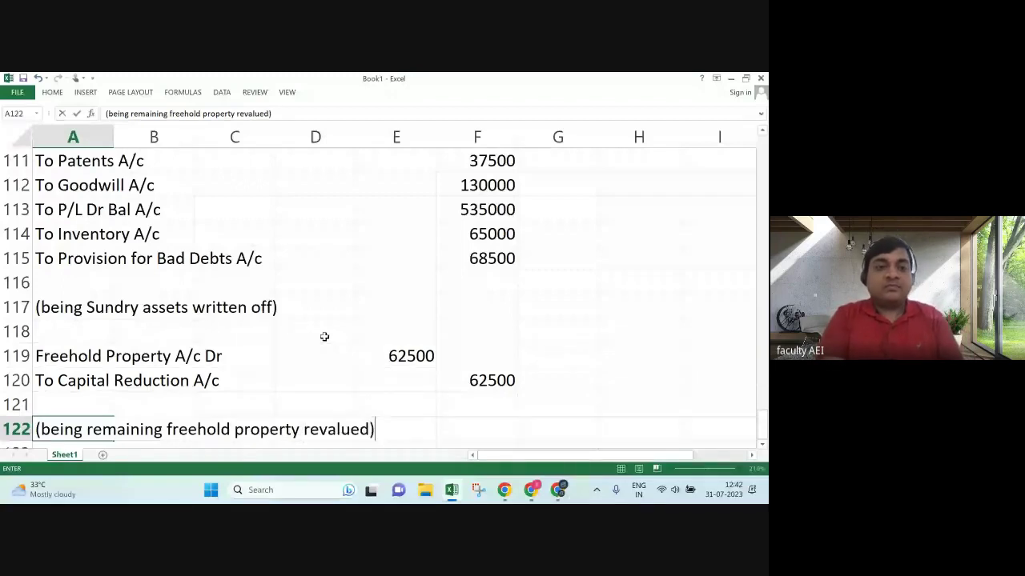
key(Return)
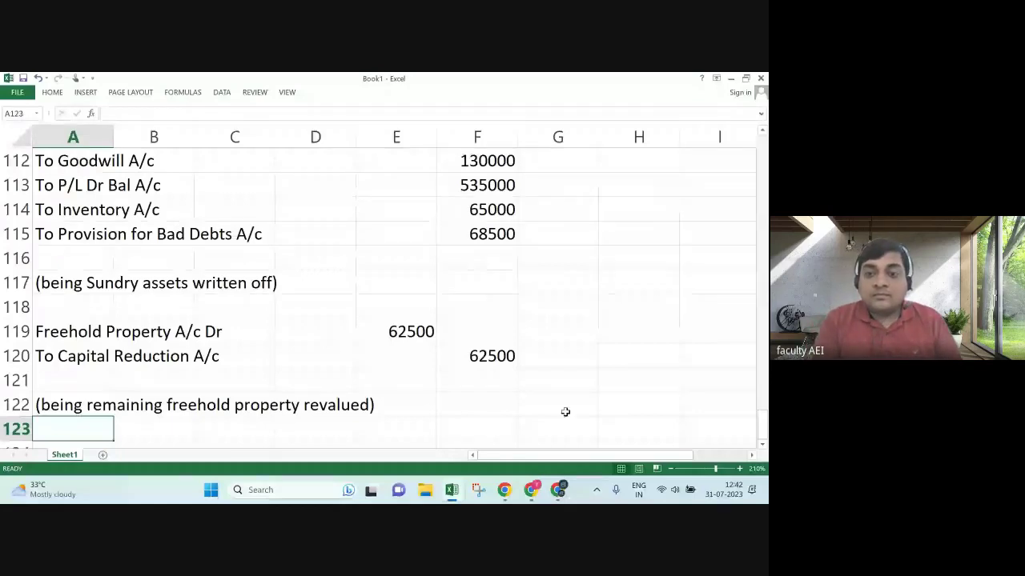
click(558, 490)
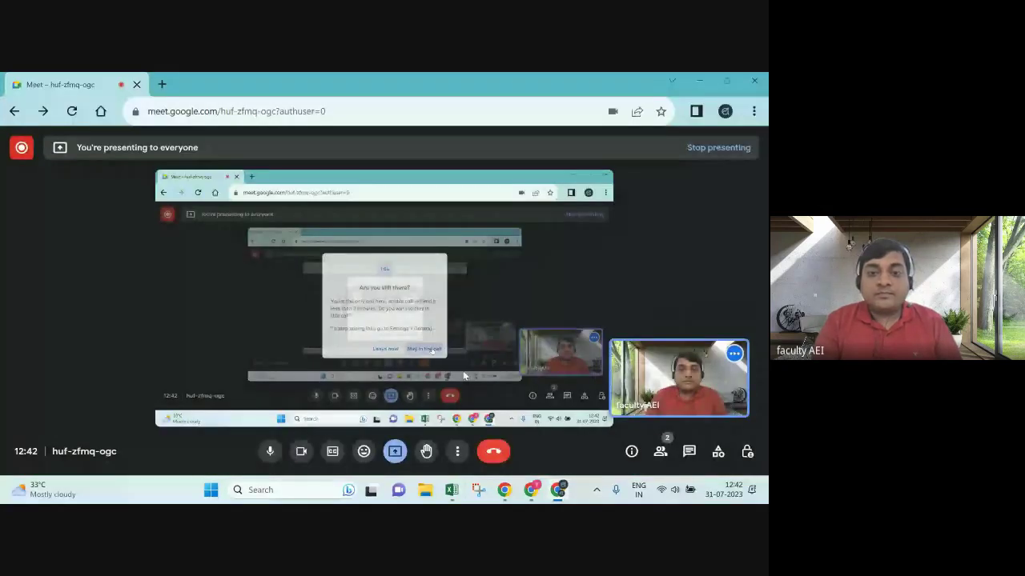
key(alt+Tab)
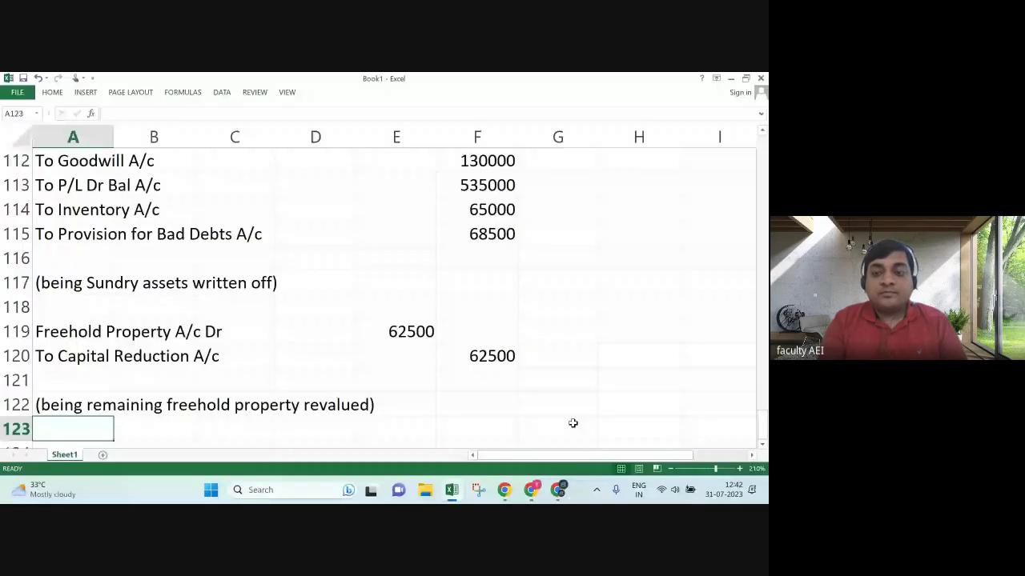
click(574, 423)
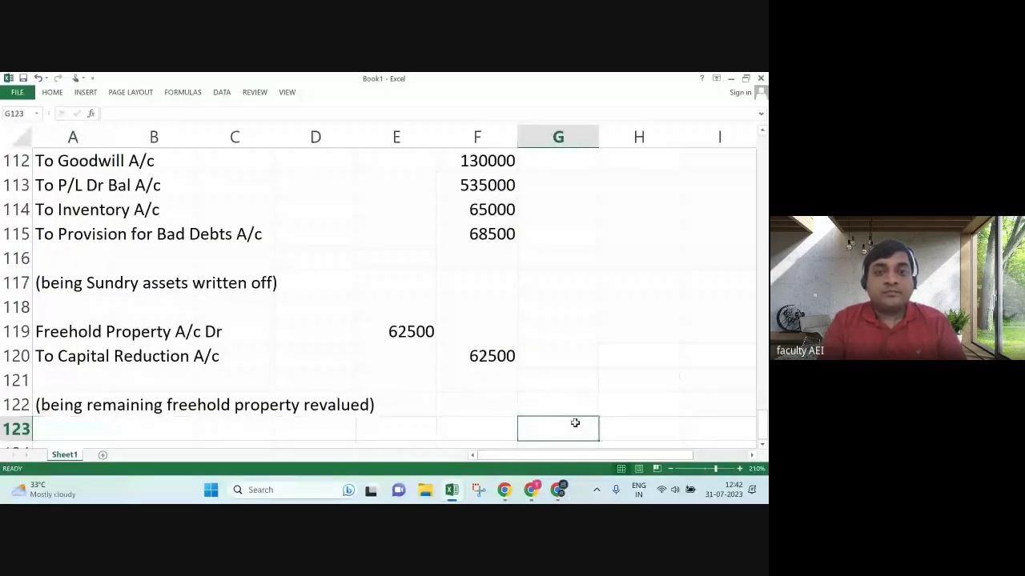
scroll(575, 423, down, 1)
key(Up)
key(Up)
key(Up)
key(Left)
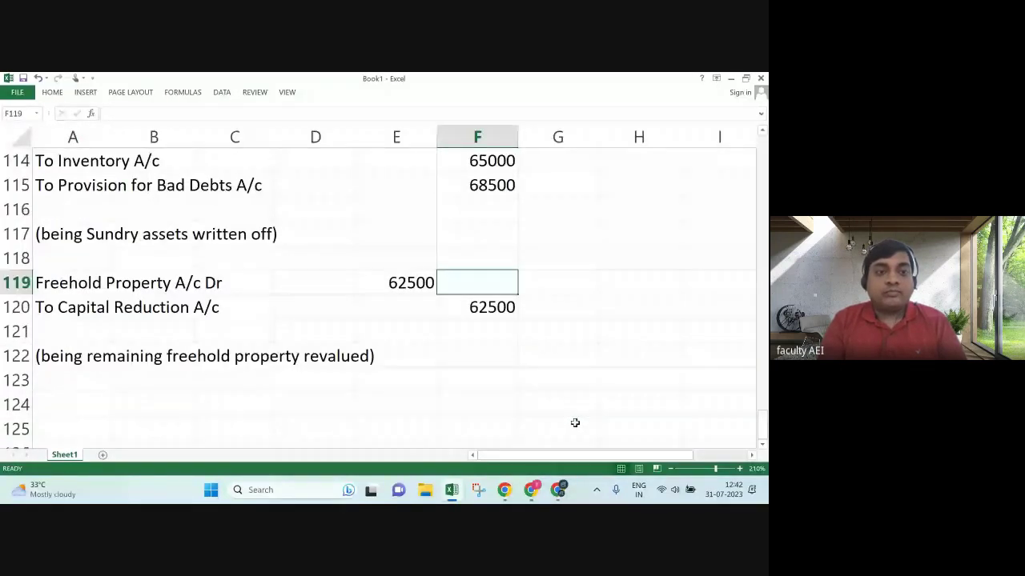
key(Left)
key(Left)
key(Left)
key(Left)
key(Left)
key(Down)
key(Down)
key(Down)
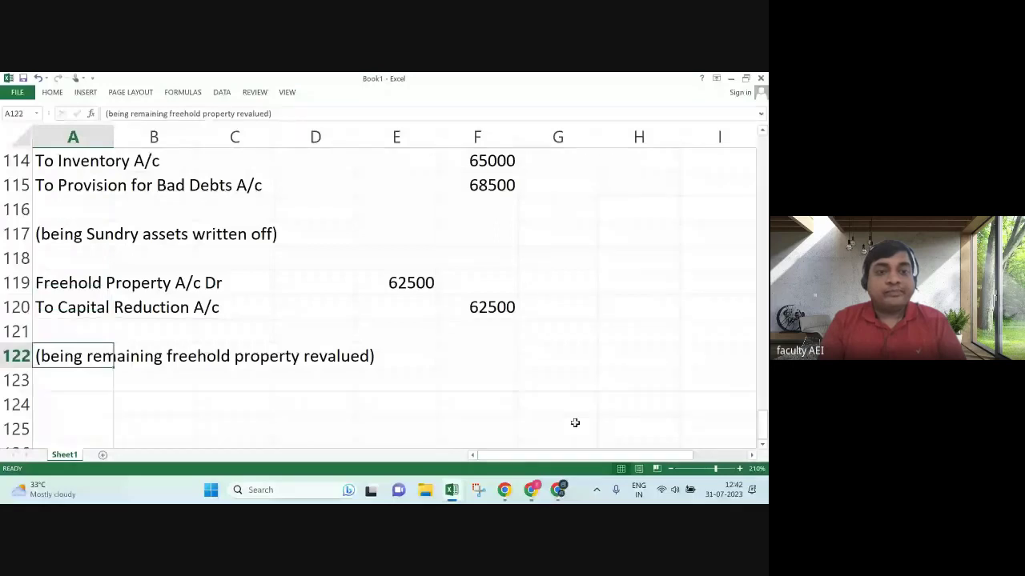
key(Up)
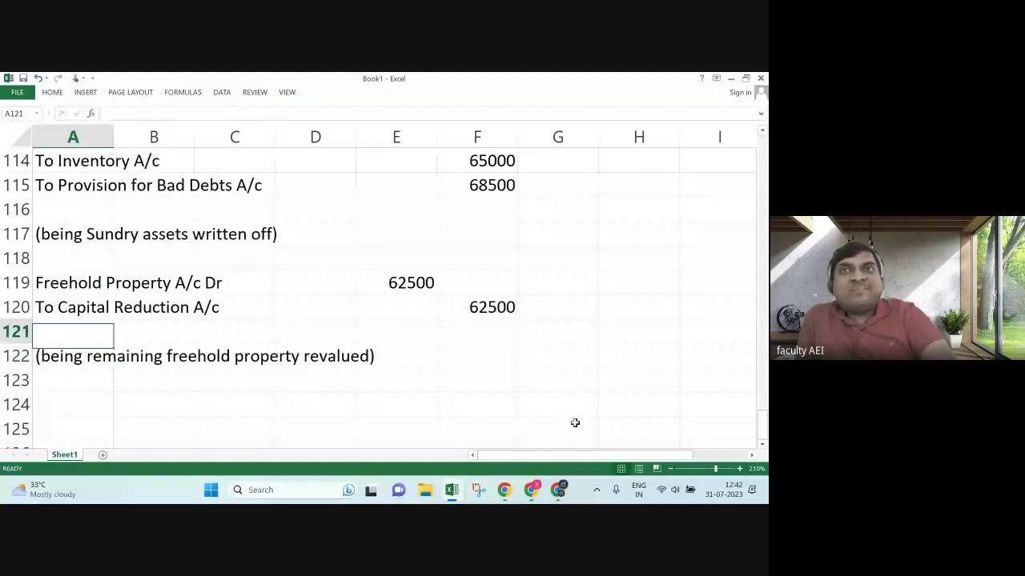
key(Up)
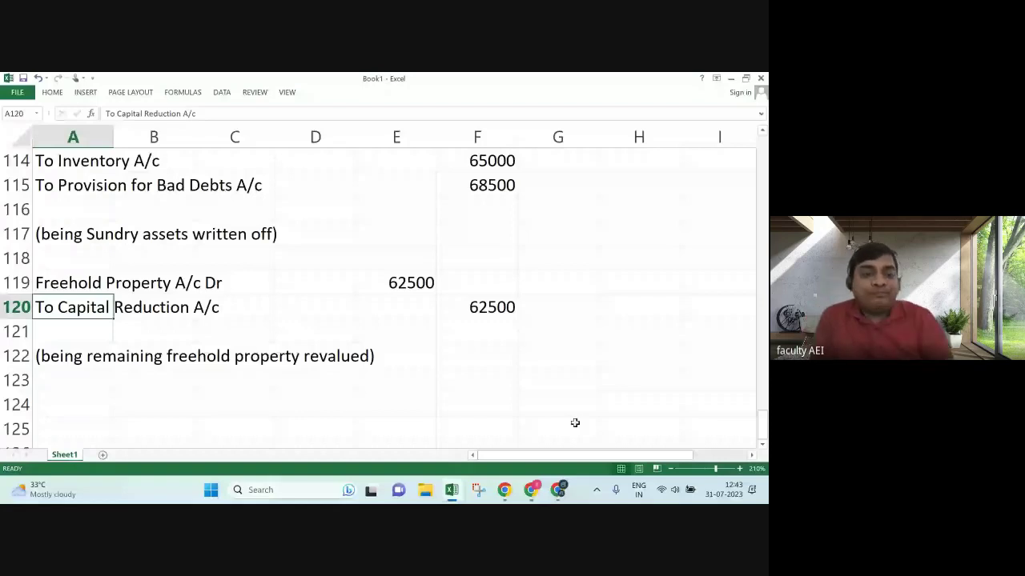
key(Down)
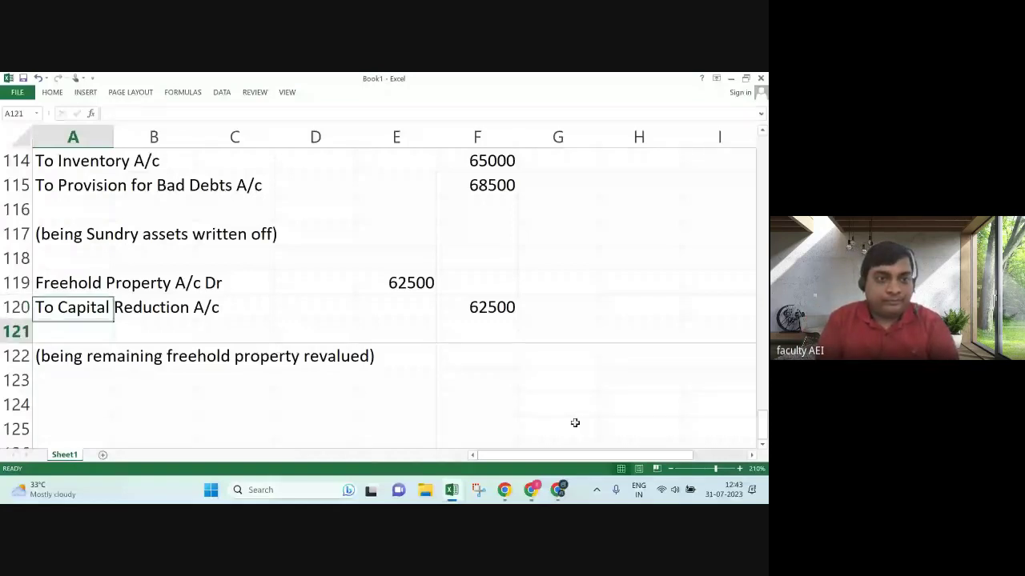
key(Down)
key(Down)
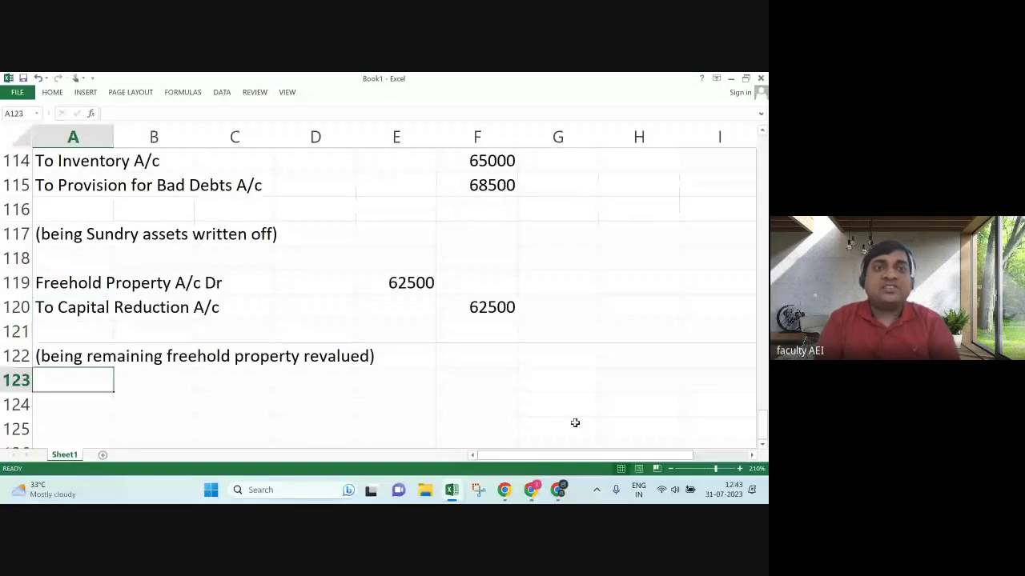
key(Down)
key(Down)
key(Down)
key(Down)
key(Down)
key(Up)
key(Up)
key(Up)
key(Up)
key(Up)
key(Up)
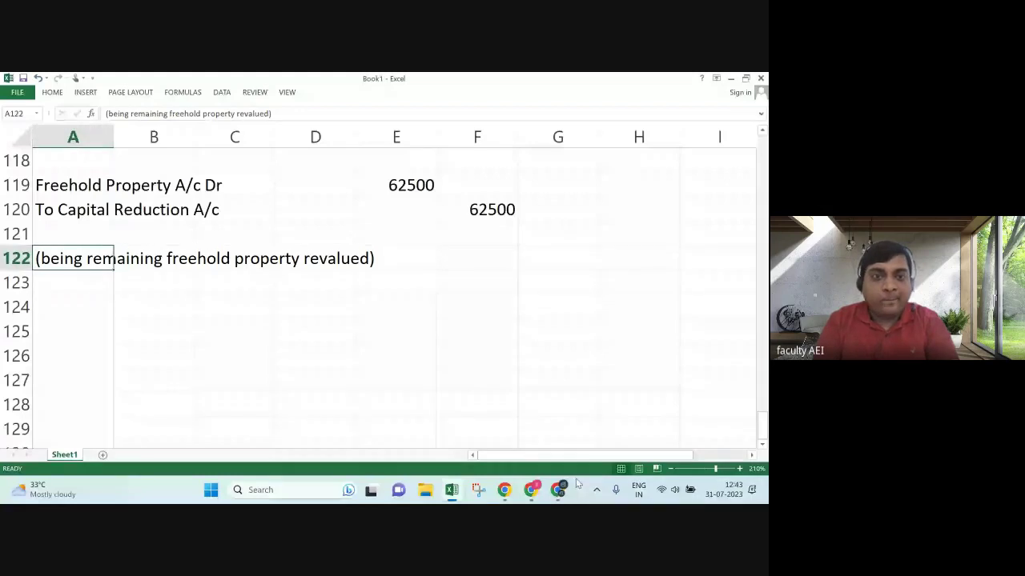
Check the investment sale clause and the investments' cost in the PDF in Chrome, and enter "Bank A/c Dr" in Excel cell A124.
click(532, 491)
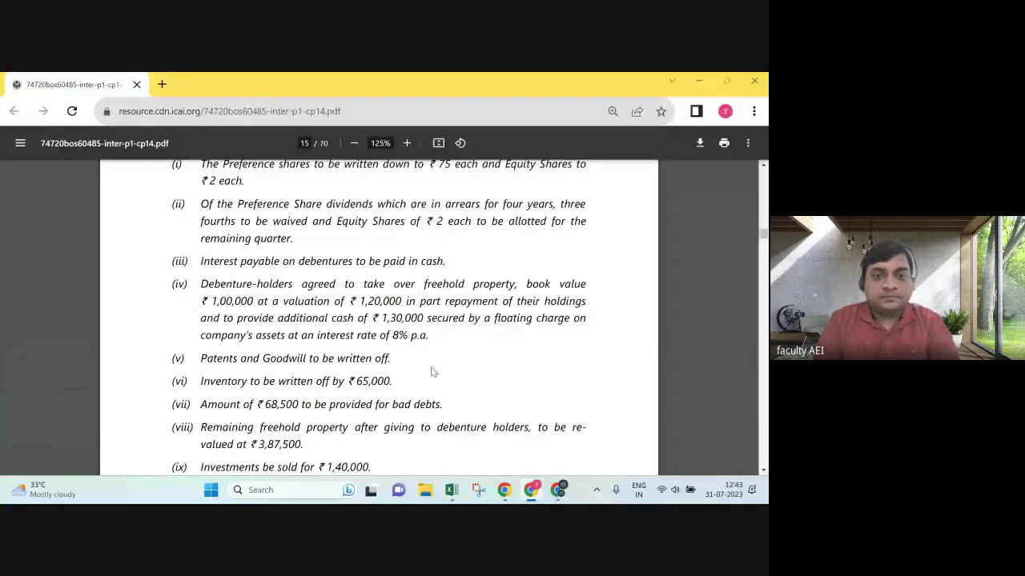
scroll(433, 428, down, 2)
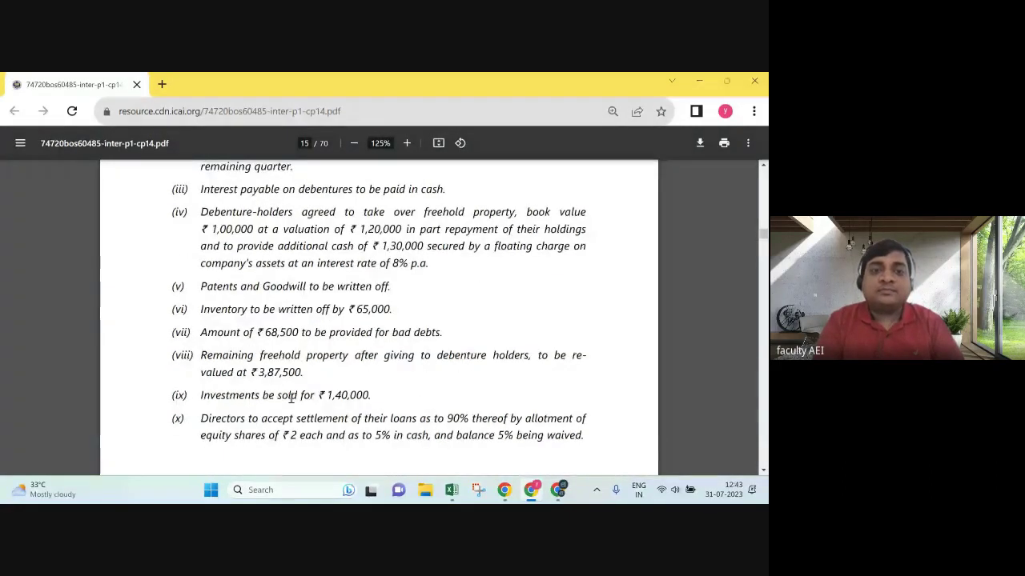
drag(218, 397, 372, 388)
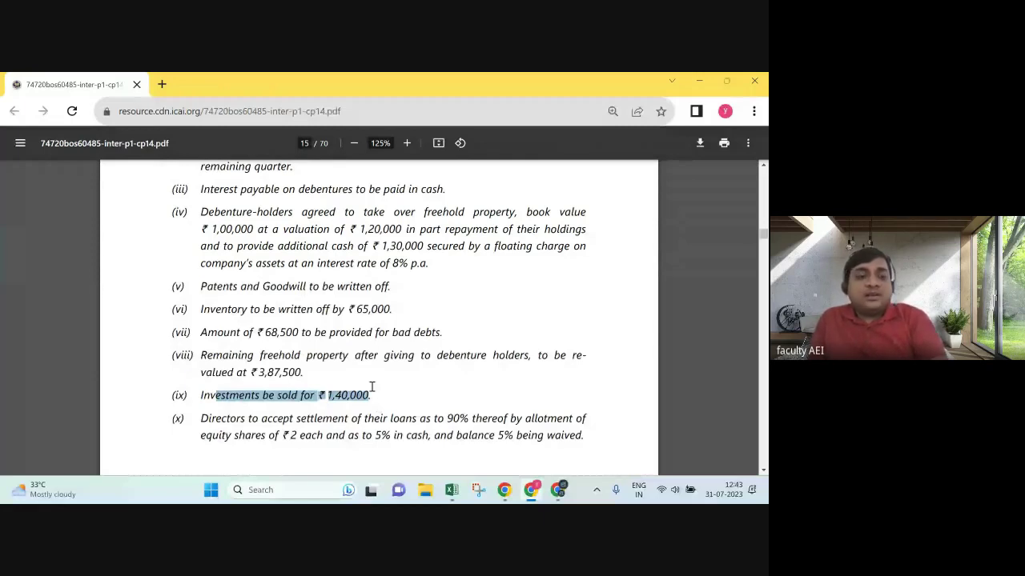
key(alt+Tab)
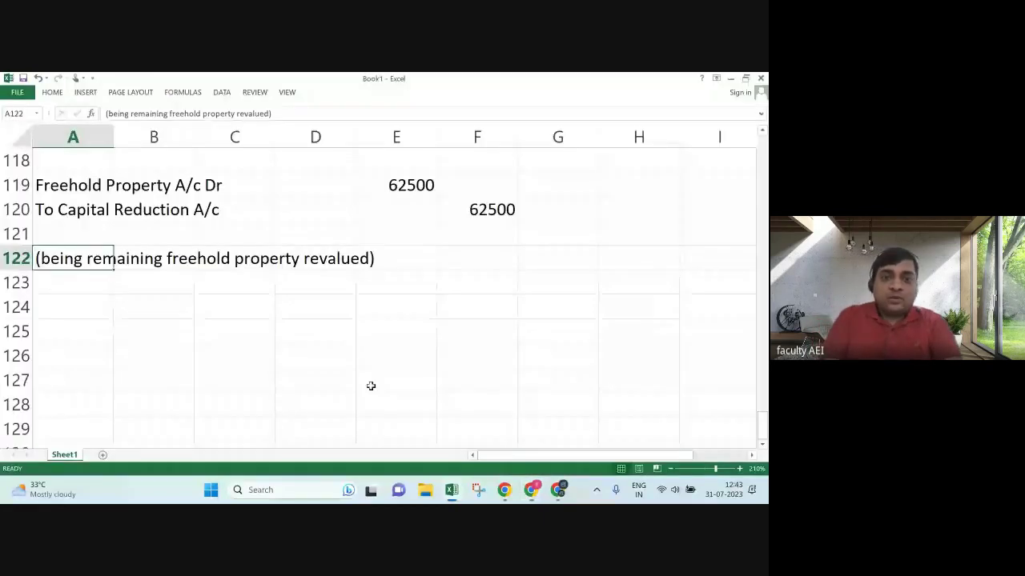
key(alt+Tab)
scroll(372, 387, up, 3)
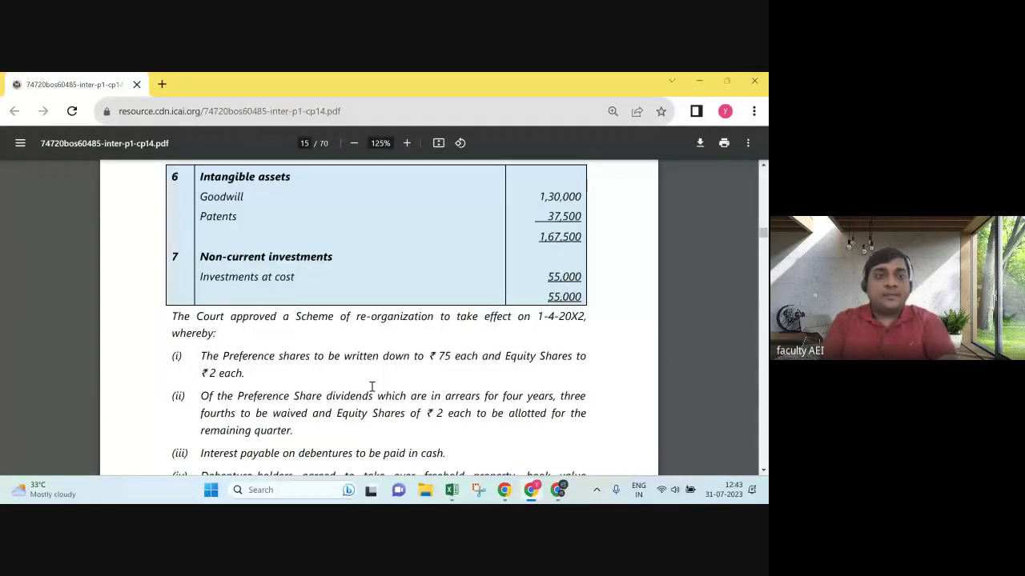
key(alt+Tab)
key(Down)
key(Down)
text(Bank A/c Dr)
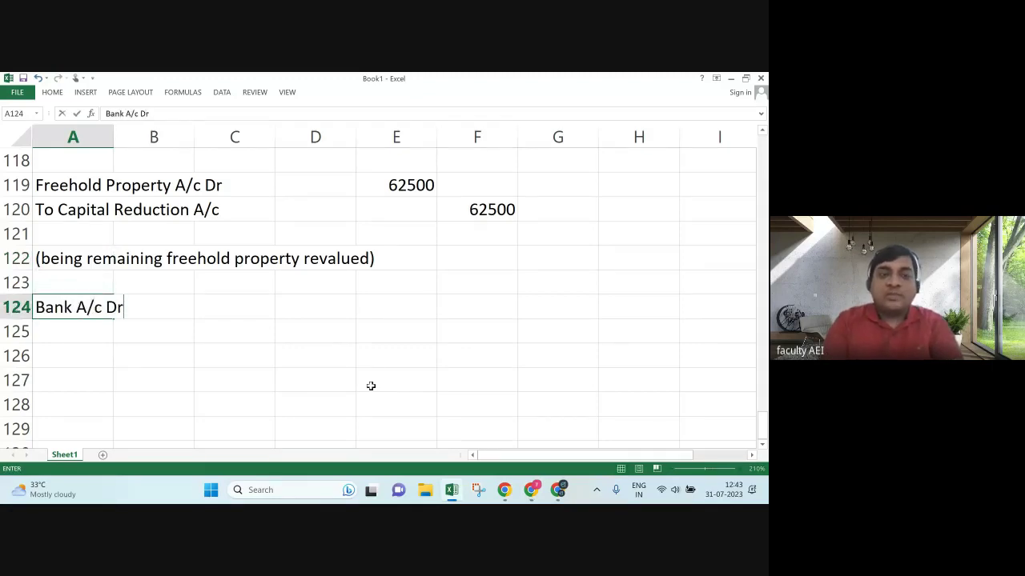
Enter 140000 as the Bank debit amount in E124.
key(Tab)
key(Tab)
key(Tab)
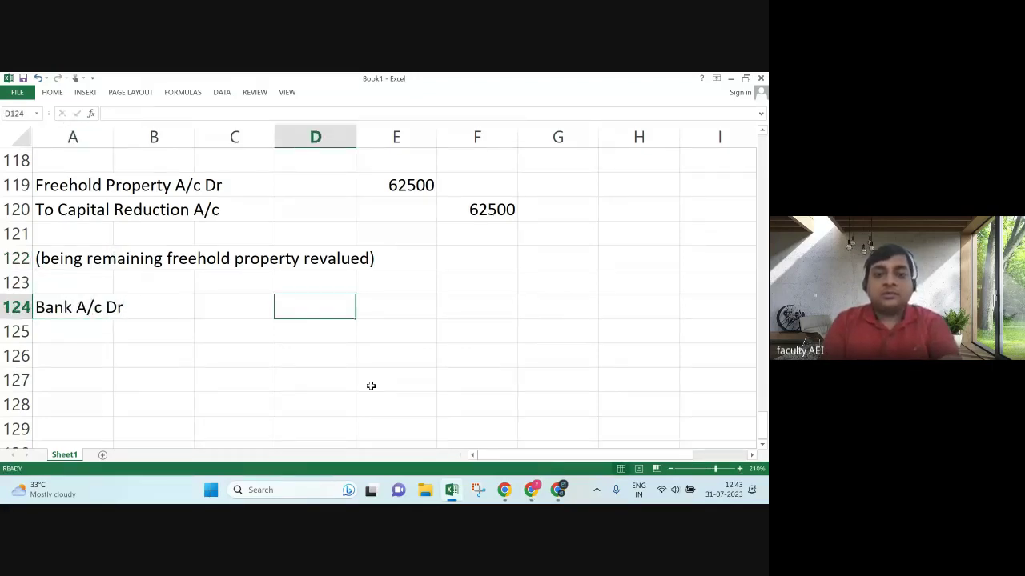
key(Tab)
text(140000)
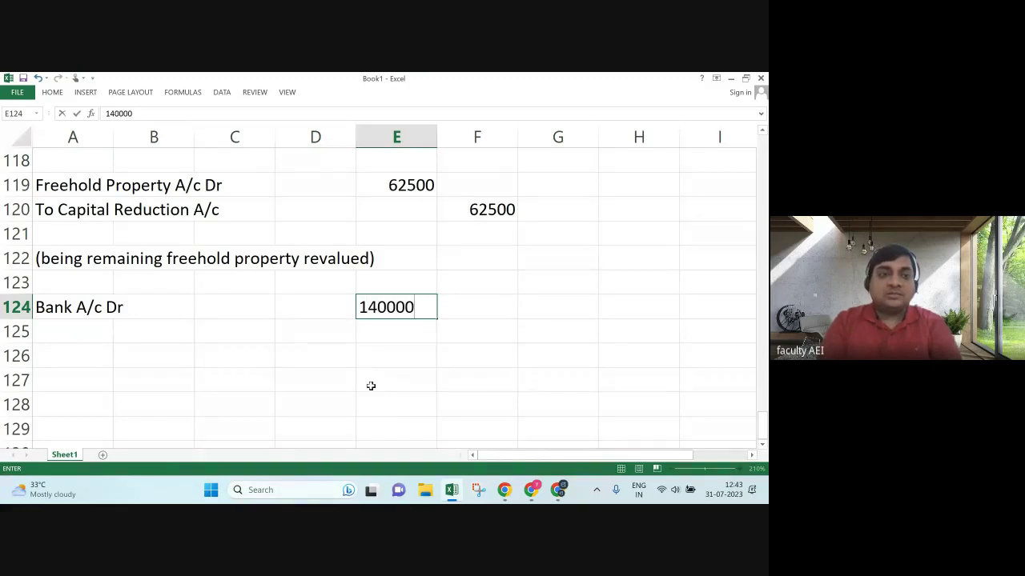
key(Return)
Enter the credit line "To Investment A/c" in A125 with the amount 55000 in F125.
text(T)
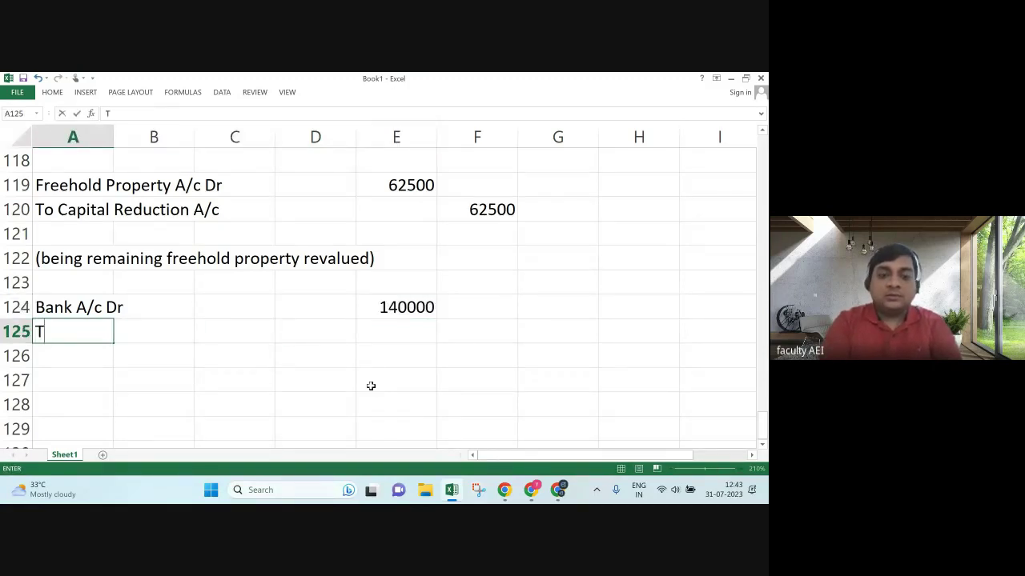
text(o Invest)
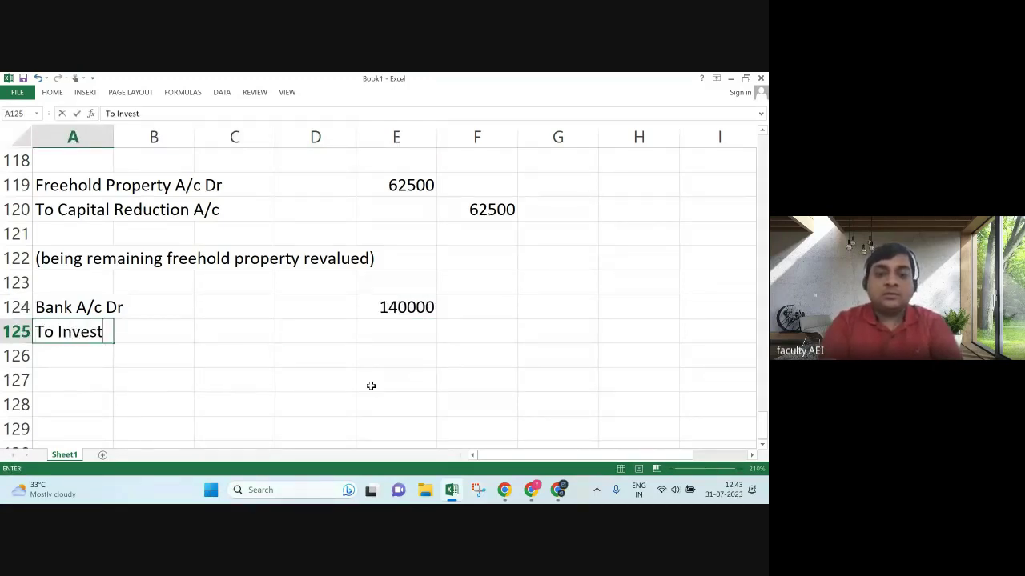
text(ment A/c)
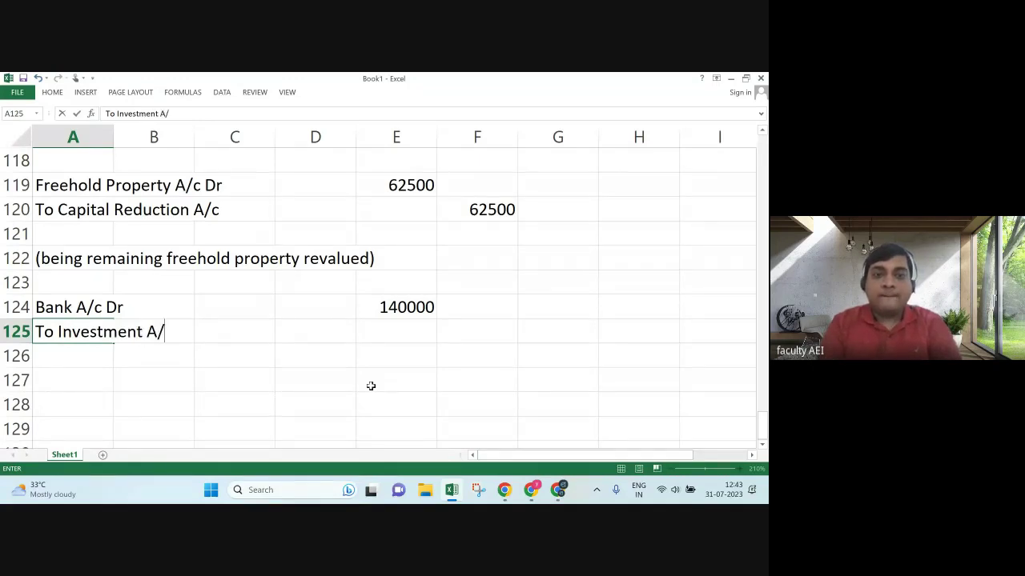
key(Tab)
key(Right)
key(Right)
key(Right)
key(Right)
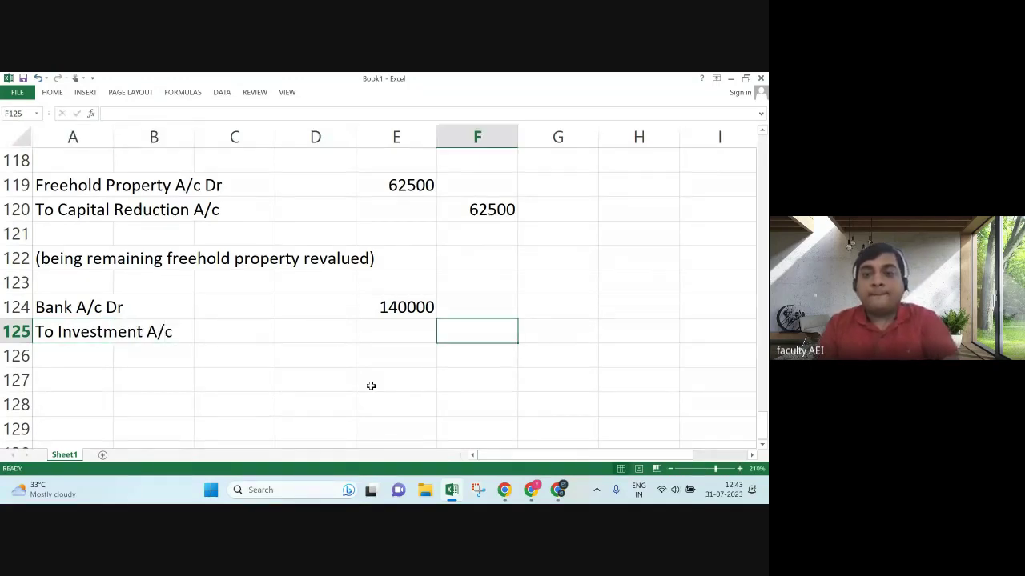
text(55000)
key(Return)
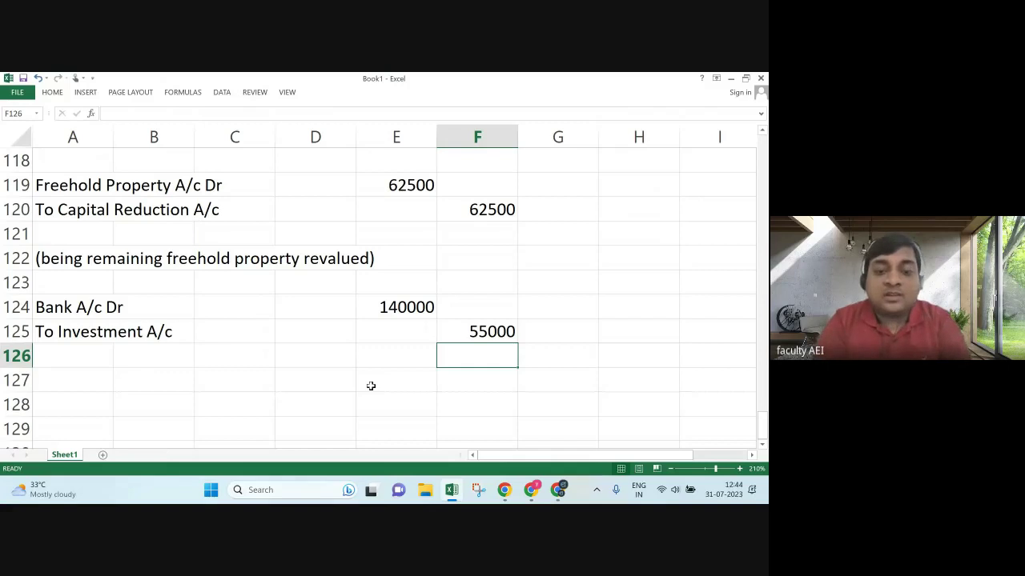
Enter 85000 in F126 and the matching credit line "To Capital Reduction A/c" in A126.
text(85)
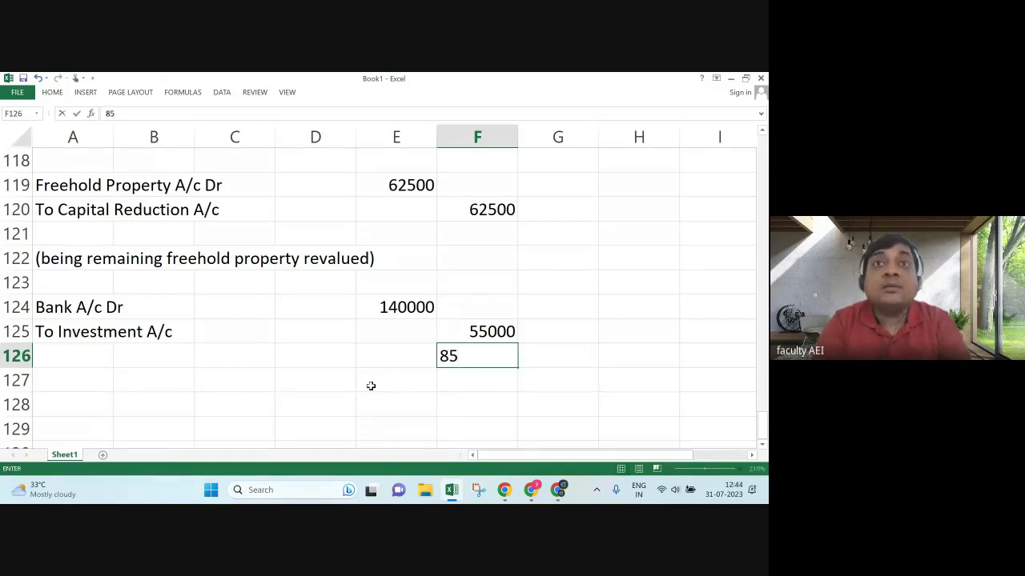
text(000)
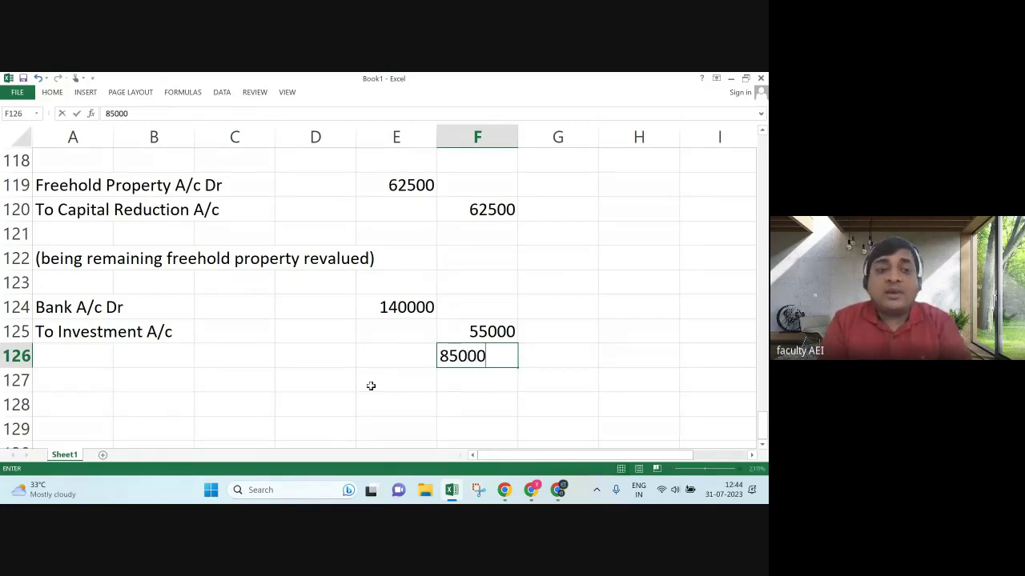
key(Left)
key(Left)
key(Left)
key(Left)
key(Left)
text(To )
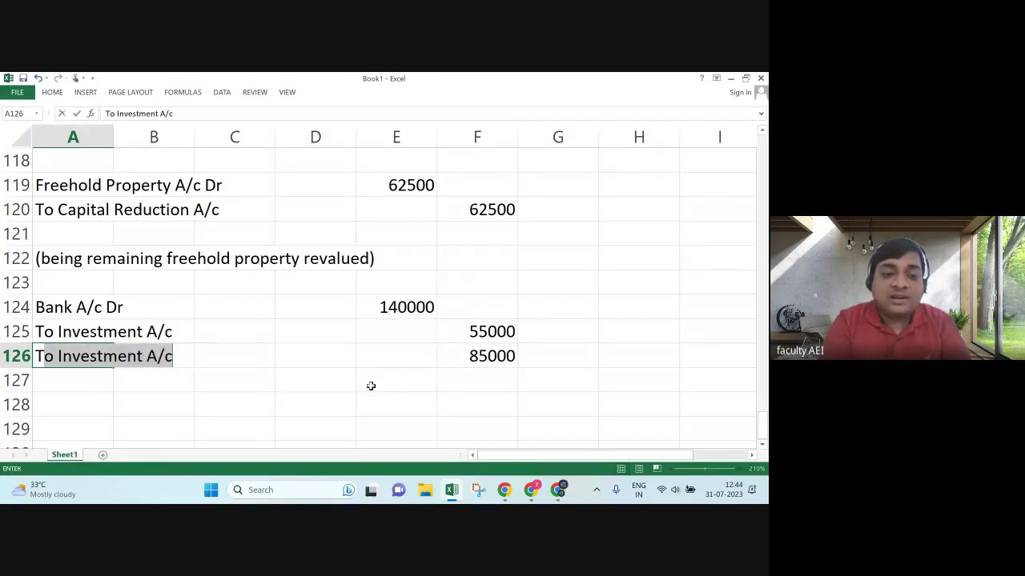
text(cap)
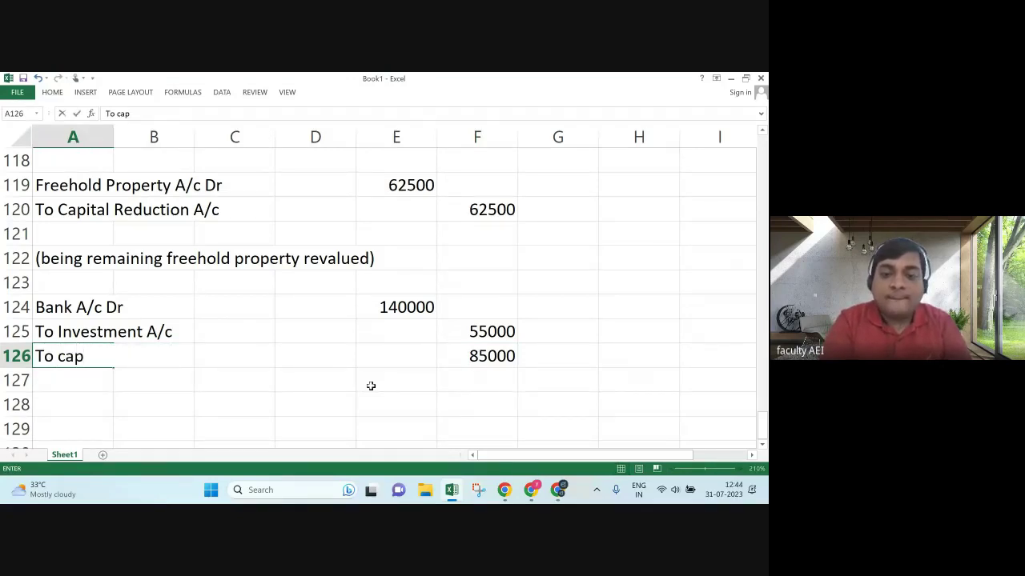
key(BackSpace)
key(BackSpace)
key(BackSpace)
text(Cap)
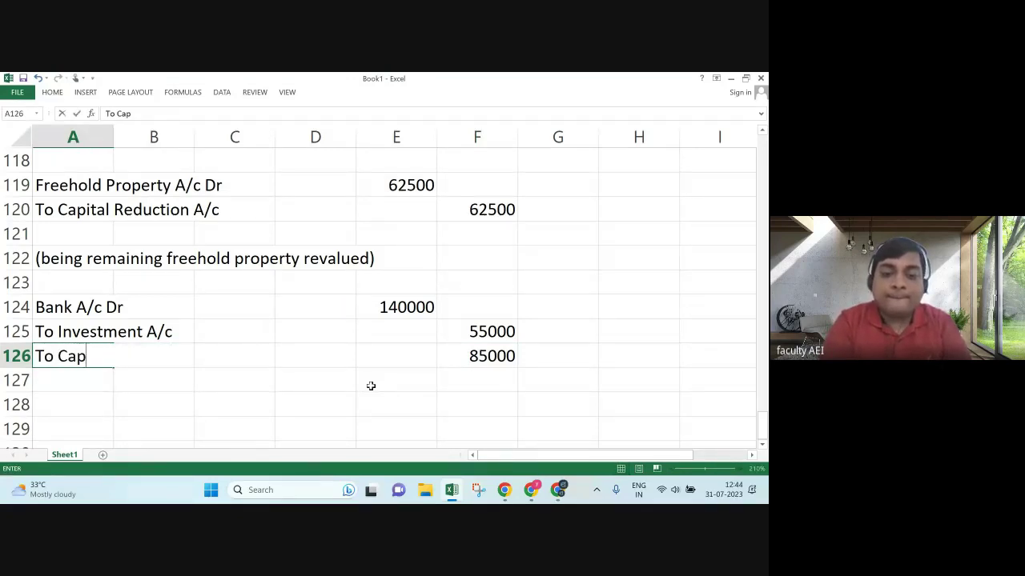
text(ital Red)
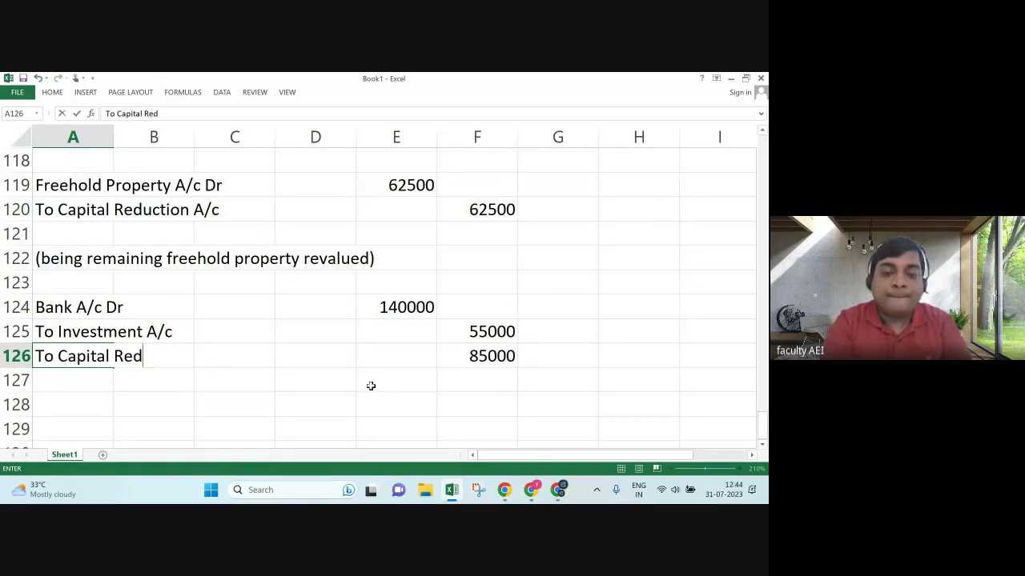
text(uction A/c)
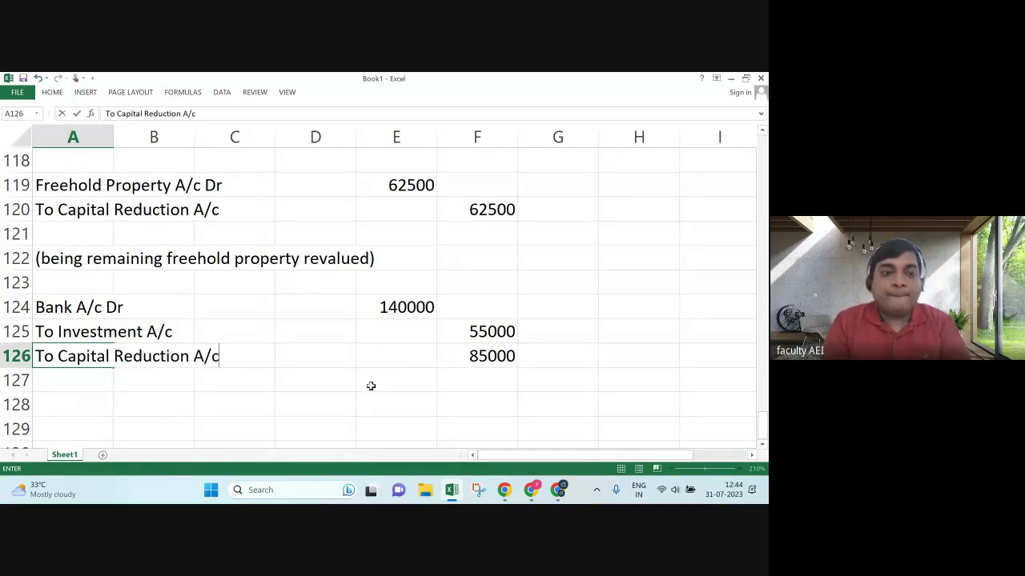
Enter the narration "(Being investment sold and profit transferred to Capital Reduction A/c)" in A128 beneath the investment sale entry.
key(Return)
key(Up)
key(Right)
key(Right)
key(Right)
key(Right)
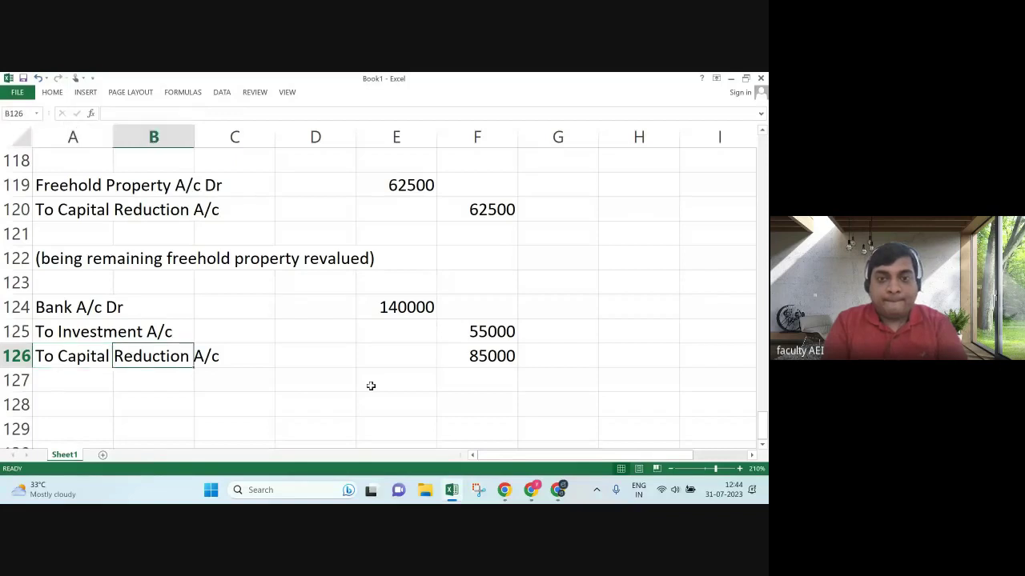
key(Down)
key(Down)
key(Left)
key(Left)
key(Left)
key(Left)
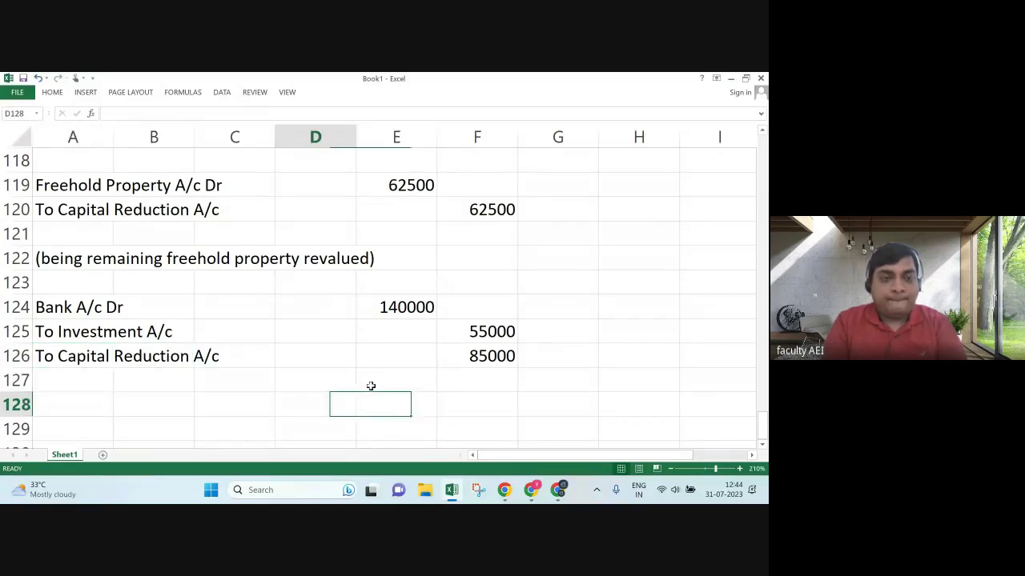
text(()
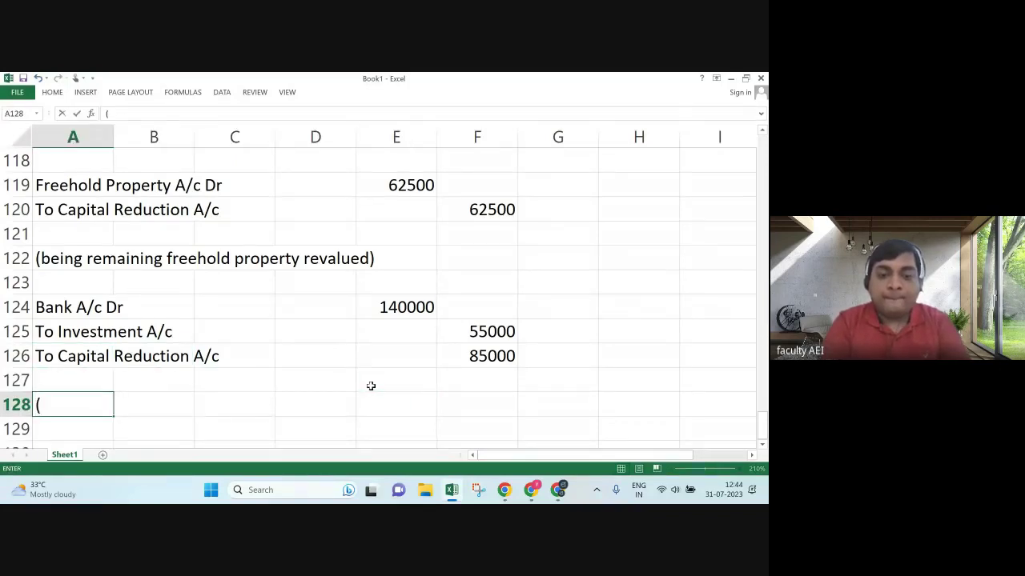
text(Being inv)
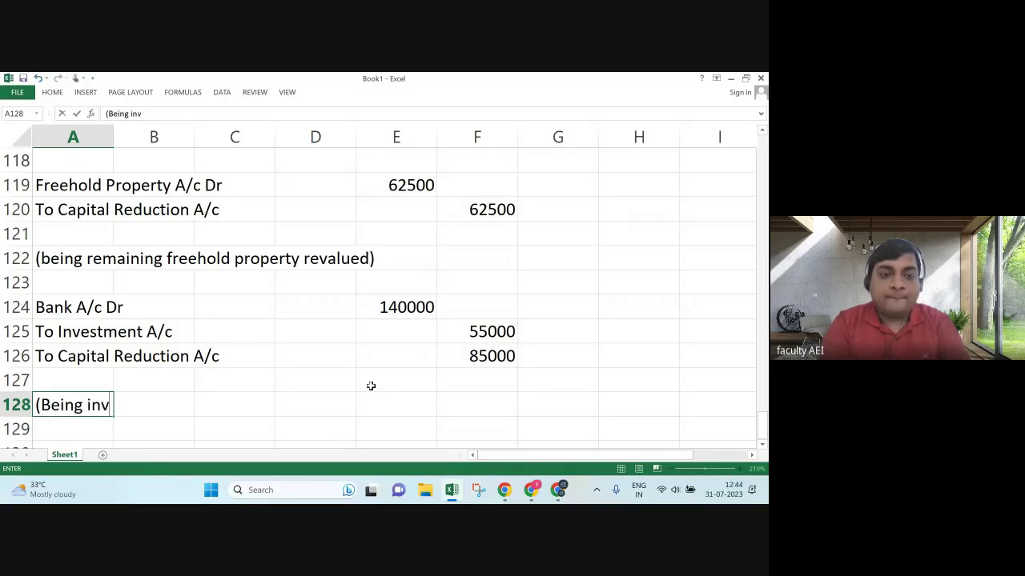
text(estment)
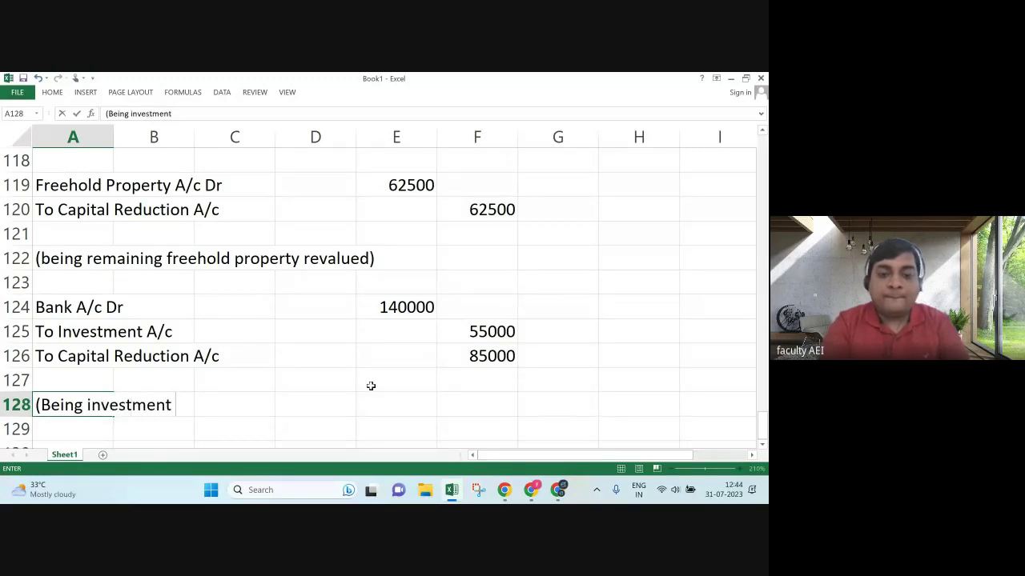
text( sold and p)
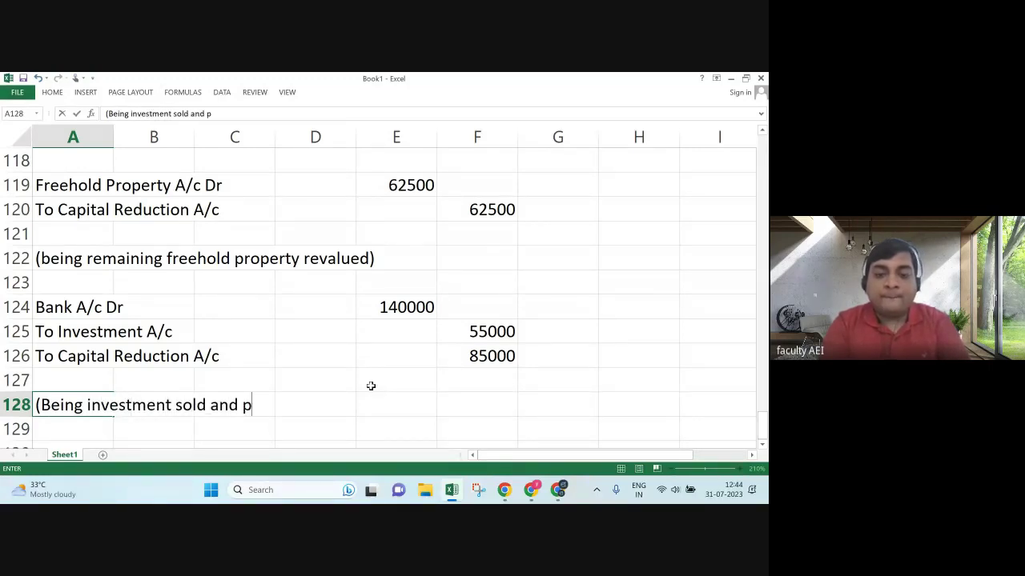
text(rofit trans)
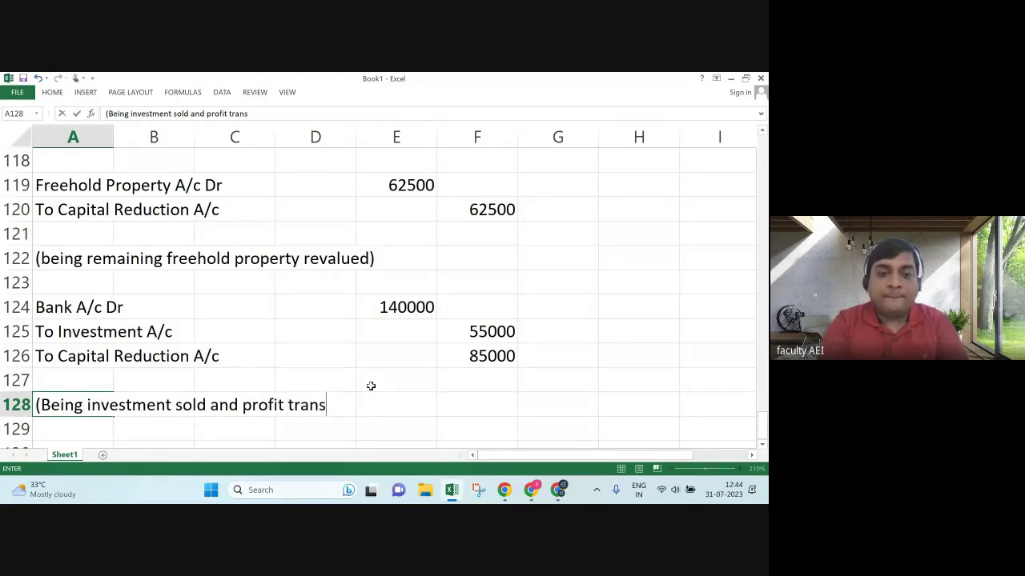
text(ferred)
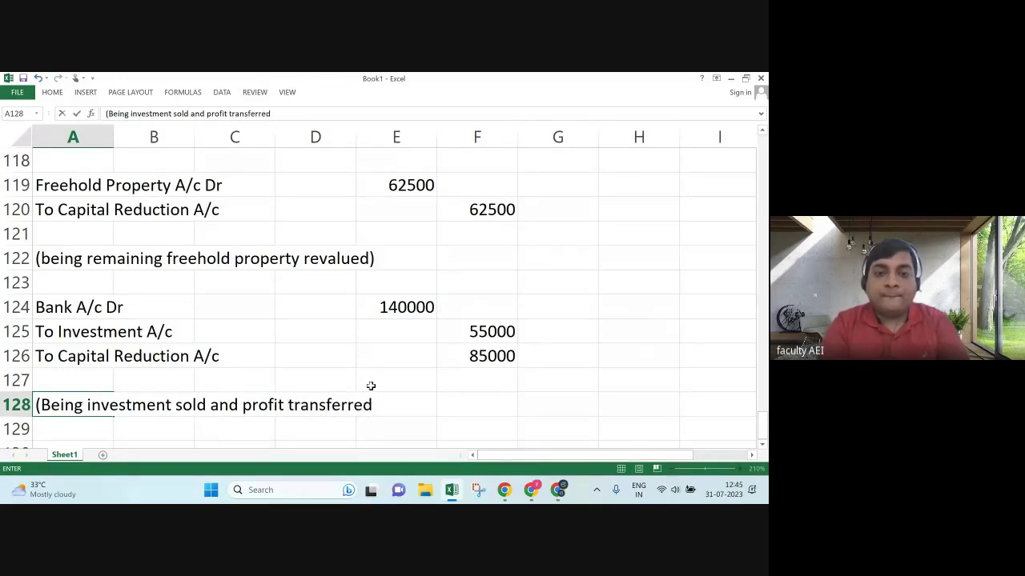
text( to Capital Reduction A/c))
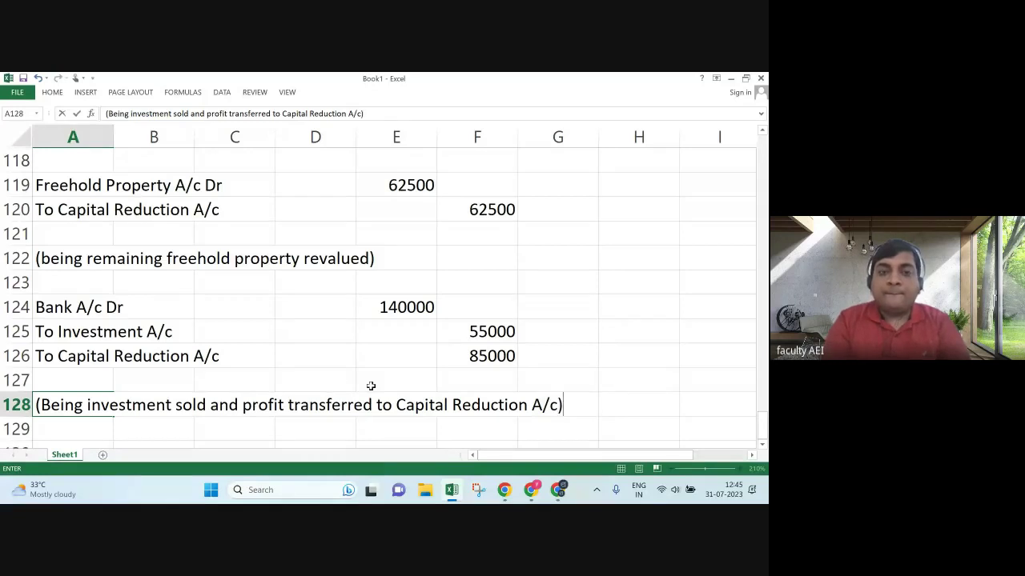
key(Return)
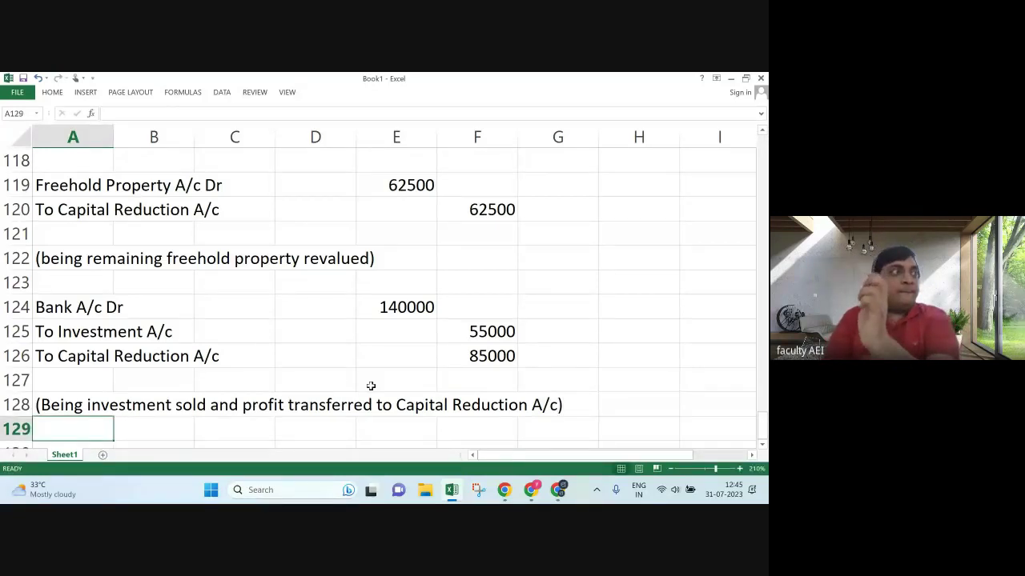